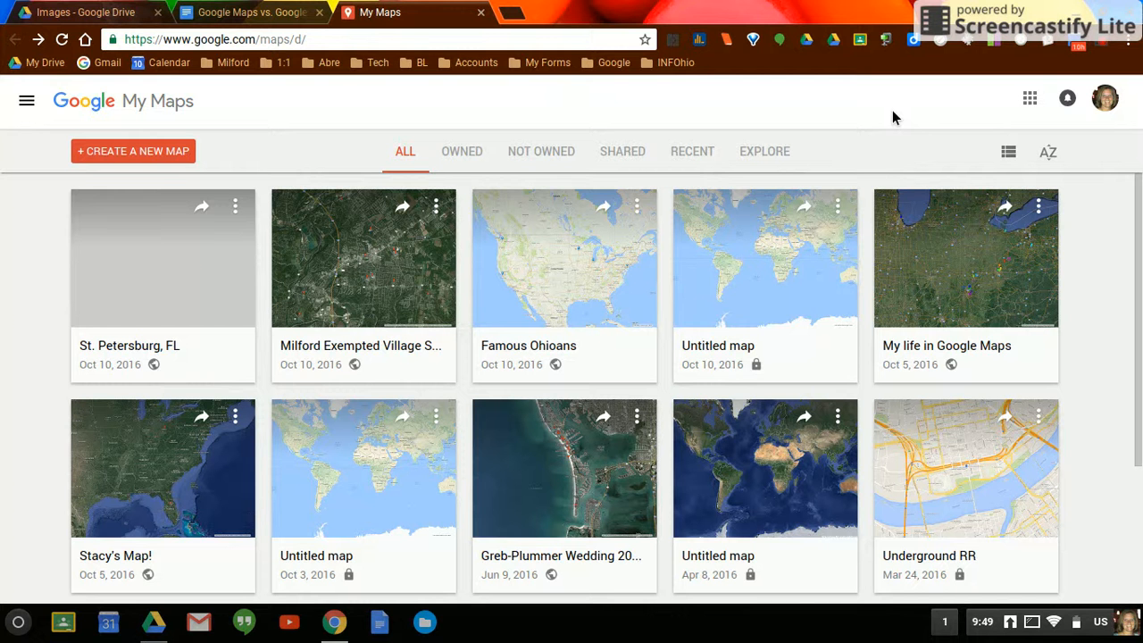
# - Open the Milford Exempted Village School map and examine the Pattison Elementary School placemark's details and its editable title and description
pyautogui.click(381, 284)
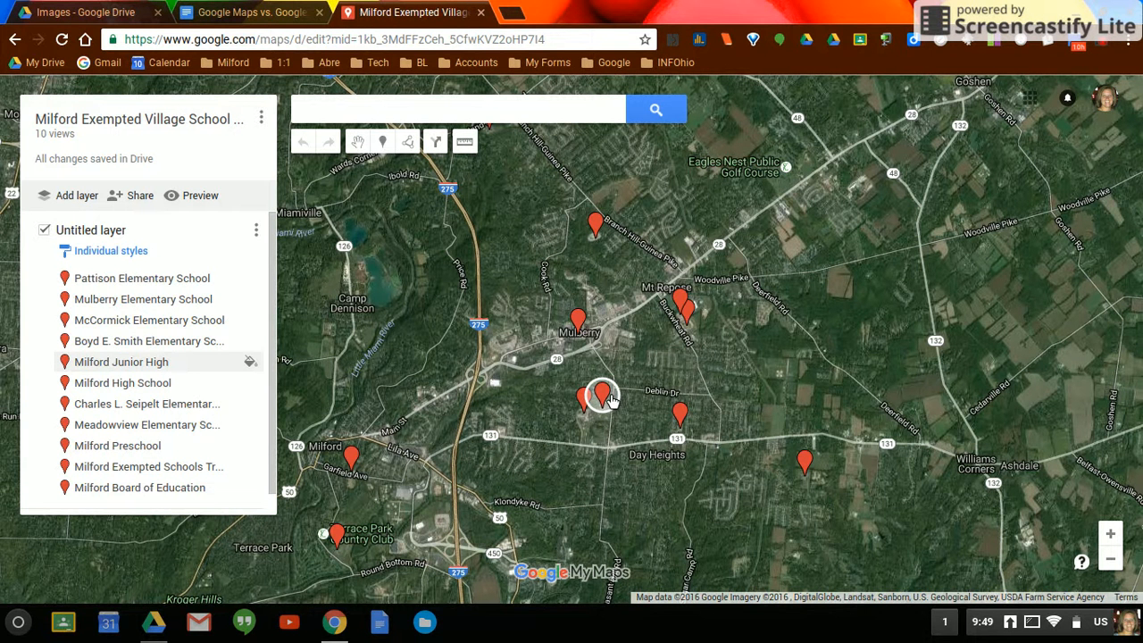
pyautogui.click(118, 281)
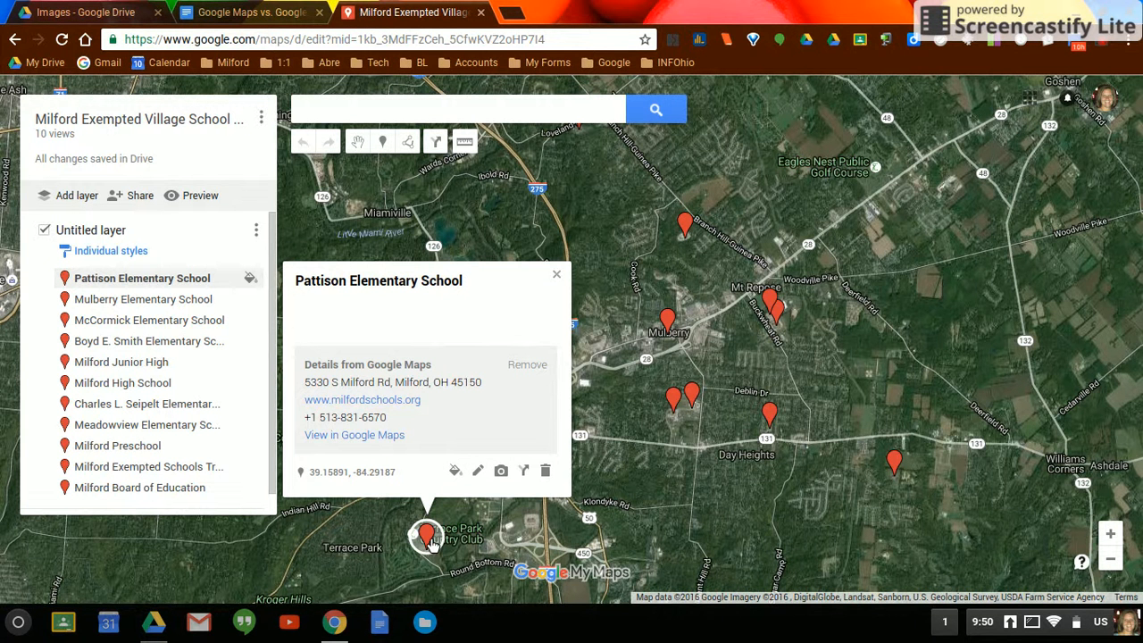
pyautogui.click(479, 472)
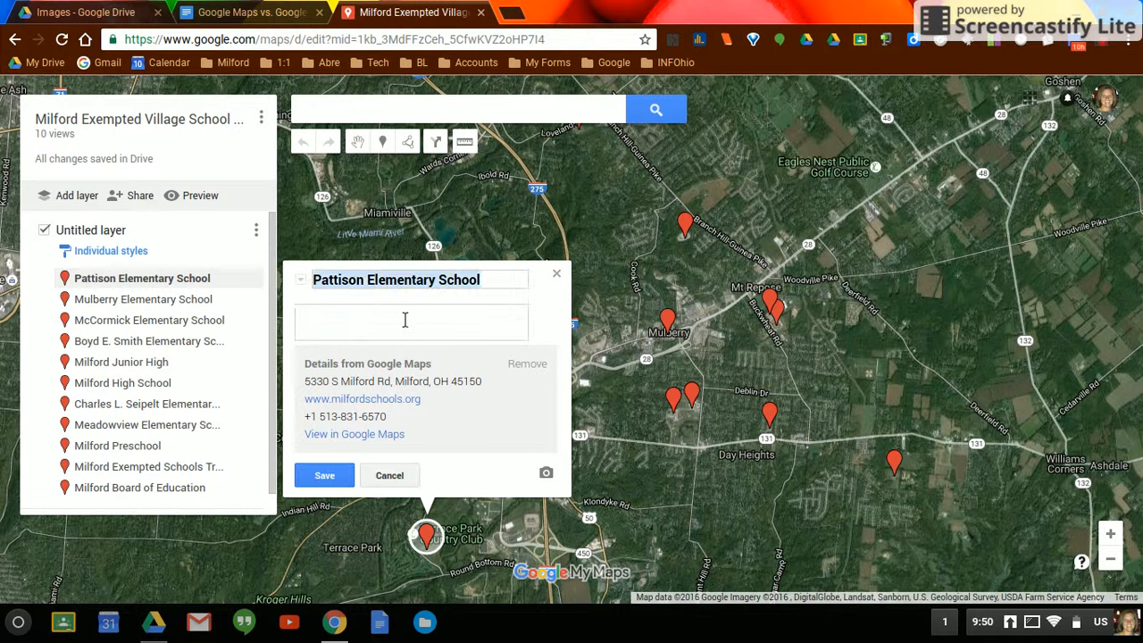
pyautogui.click(367, 337)
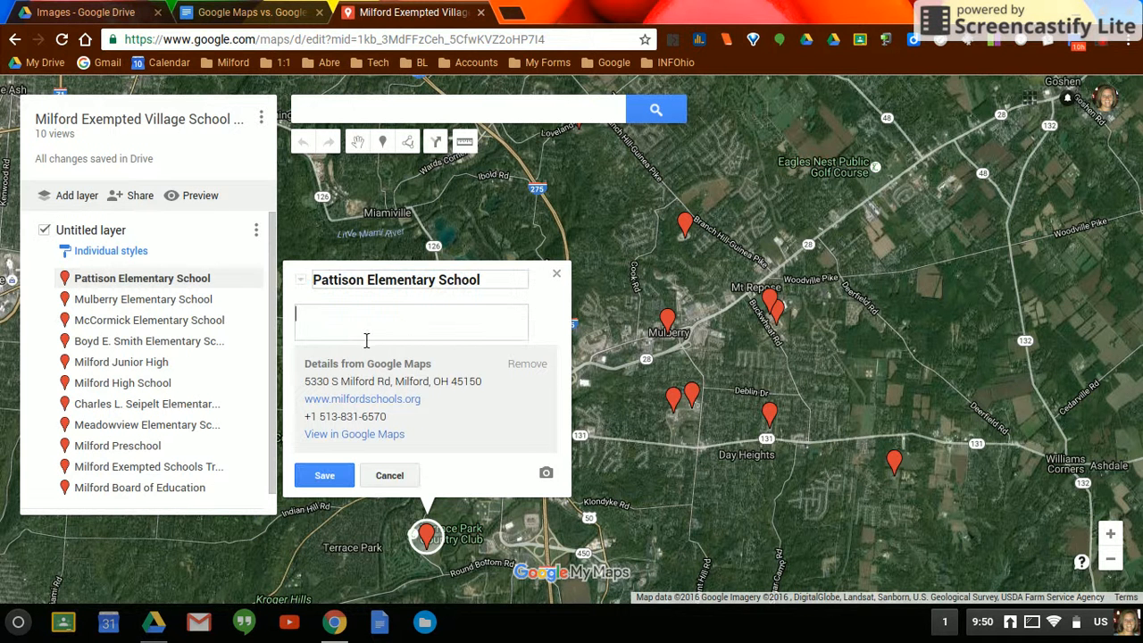
pyautogui.click(325, 476)
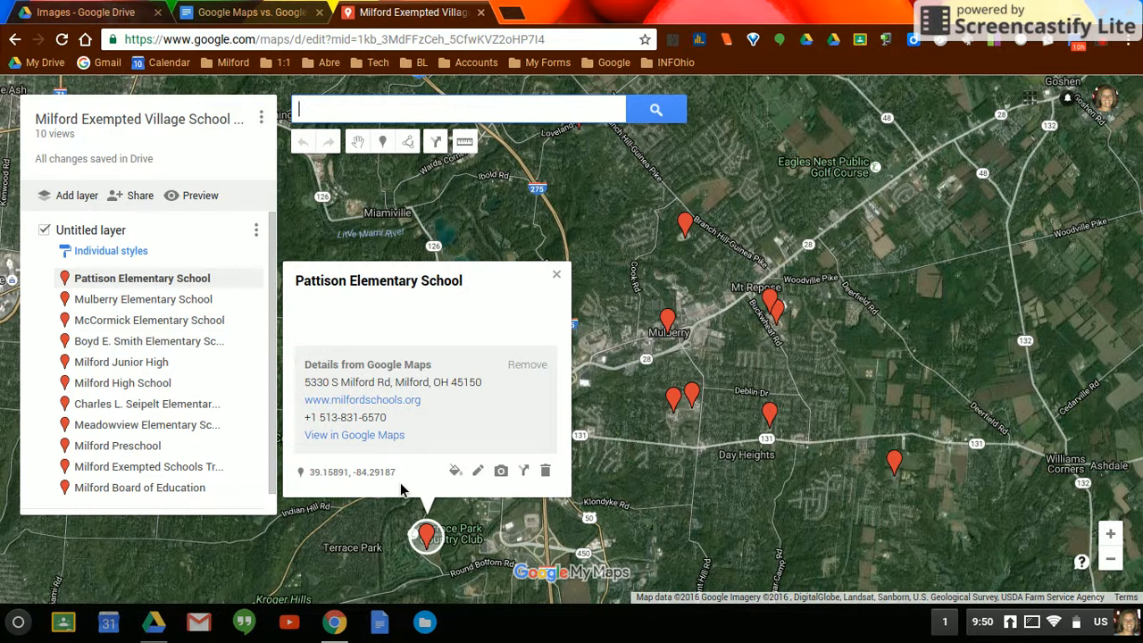
pyautogui.click(556, 274)
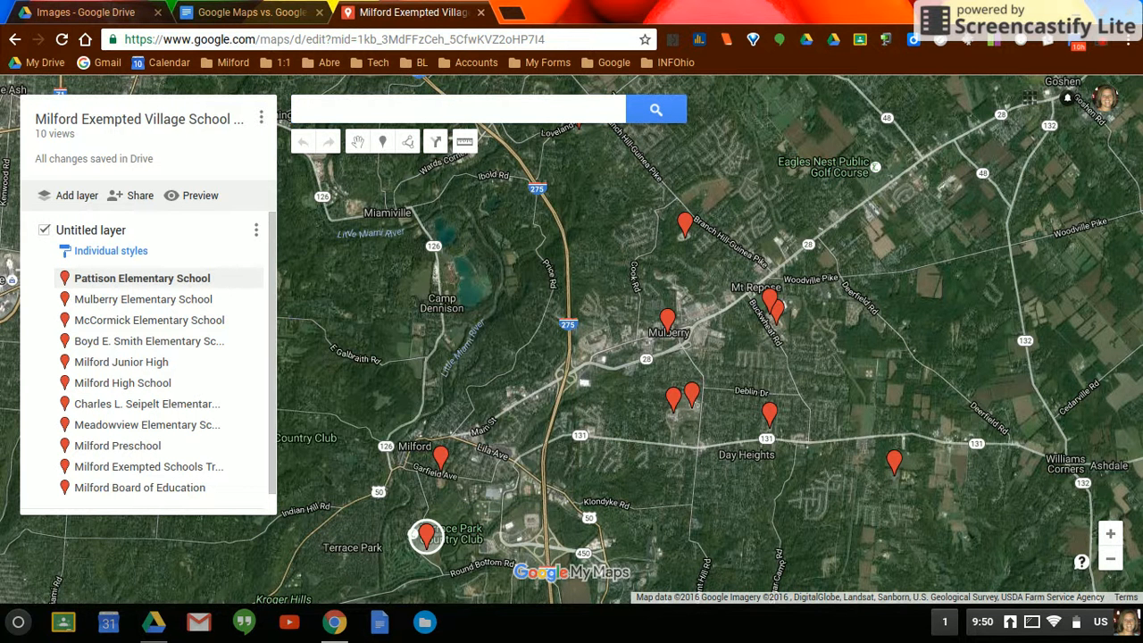
# - Examine the school markers around Mulberry and Day Heights up close and view the Meadowview Elementary School placemark's details
pyautogui.click(513, 116)
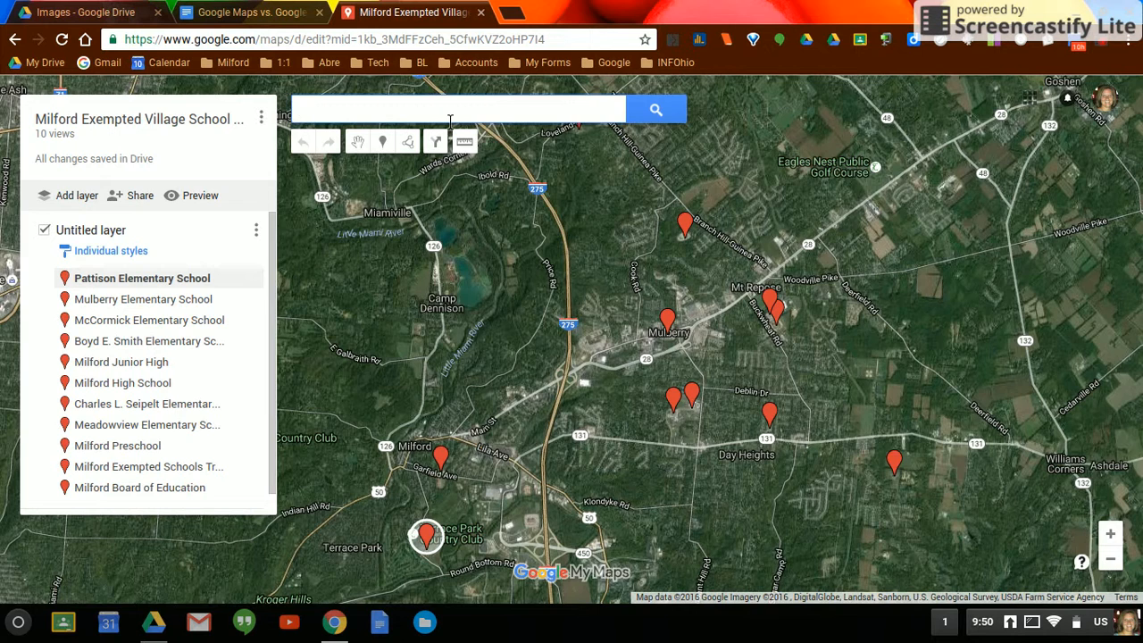
pyautogui.moveTo(782, 305); pyautogui.dragTo(607, 253)
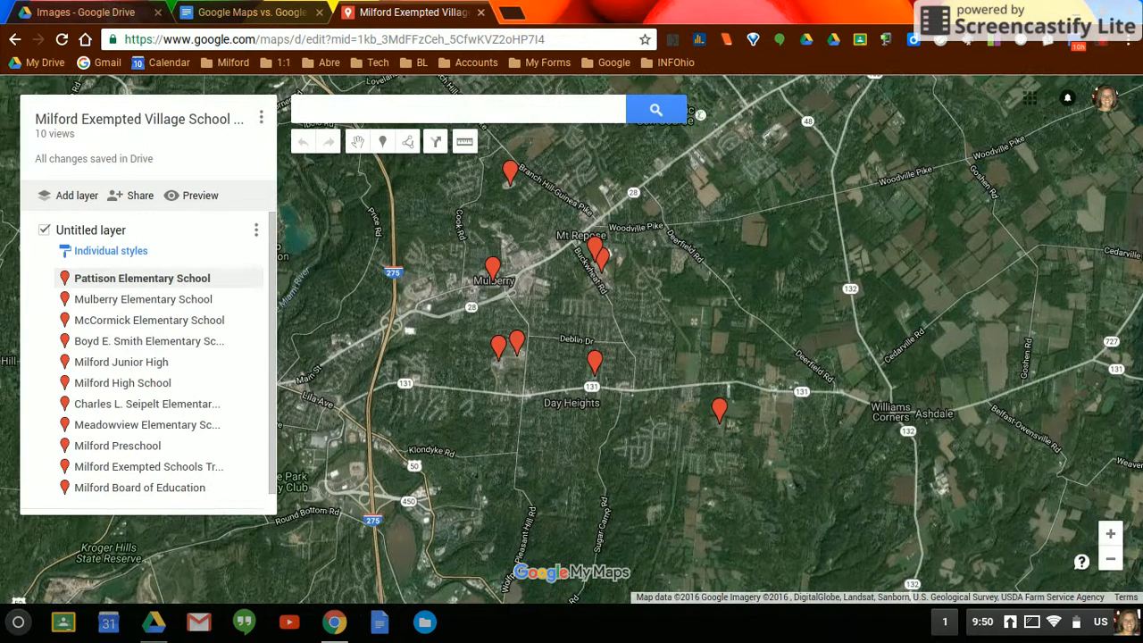
pyautogui.click(1111, 534)
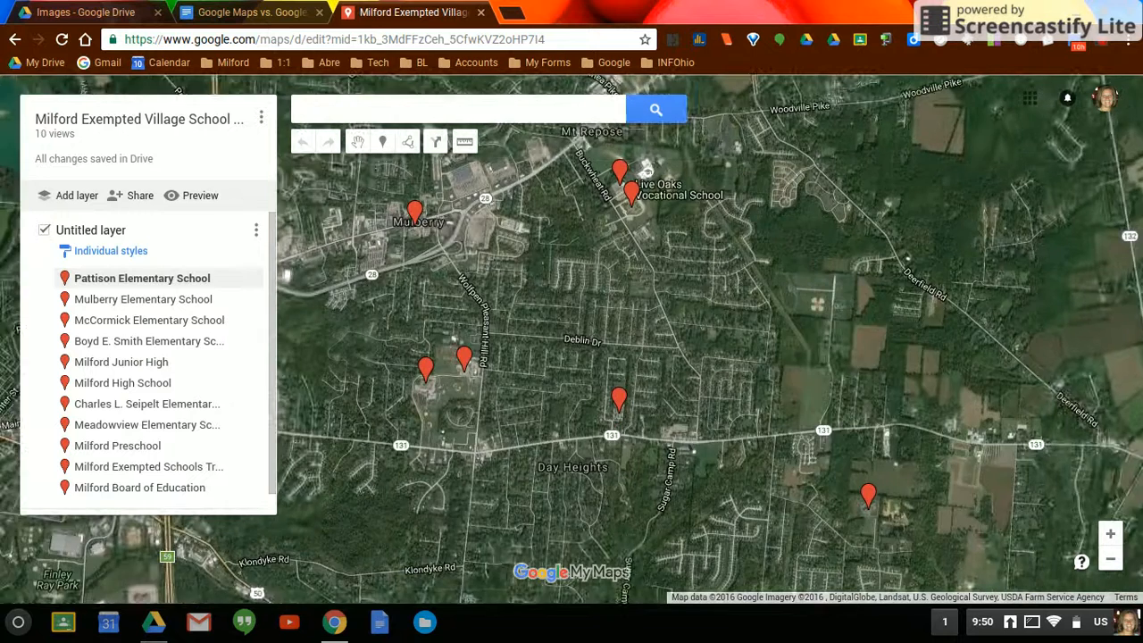
pyautogui.moveTo(458, 385); pyautogui.dragTo(564, 368)
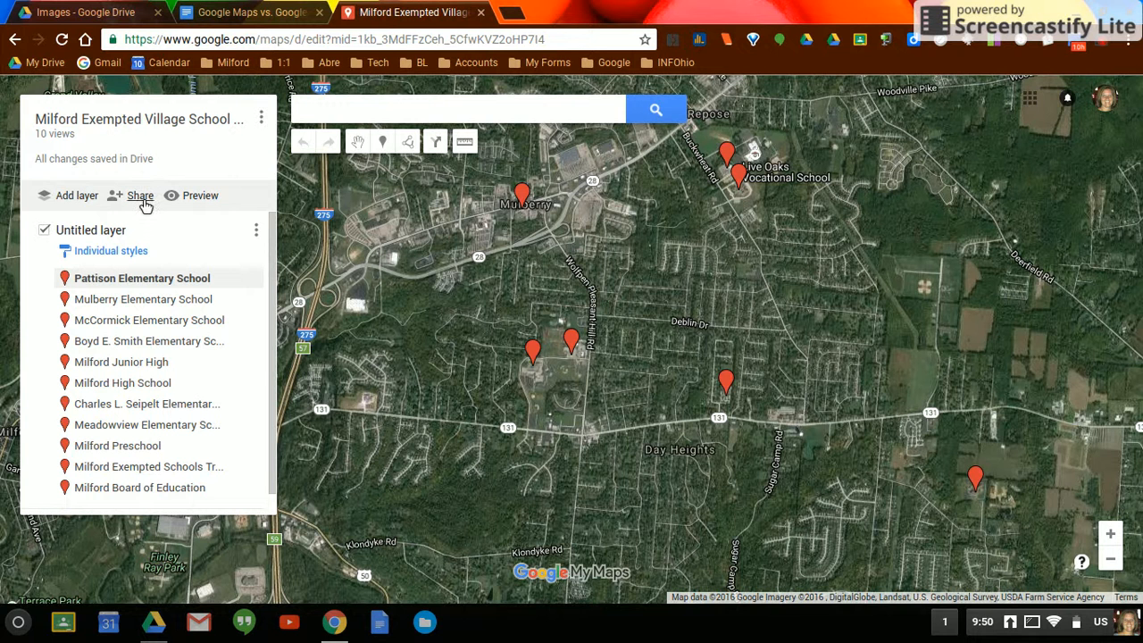
pyautogui.click(125, 432)
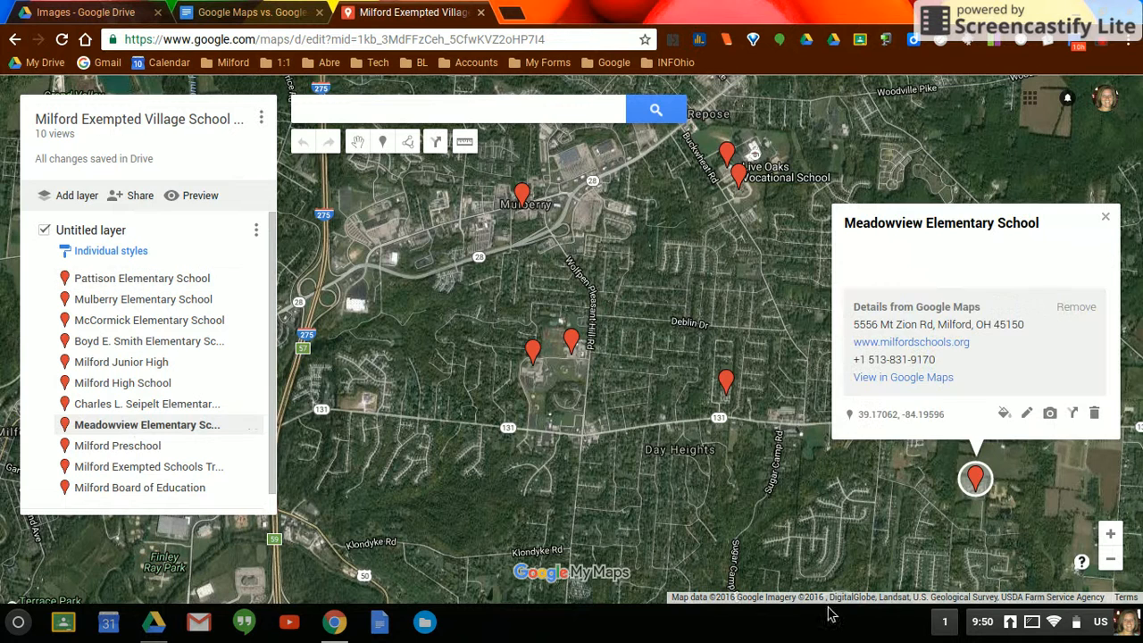
pyautogui.click(1104, 219)
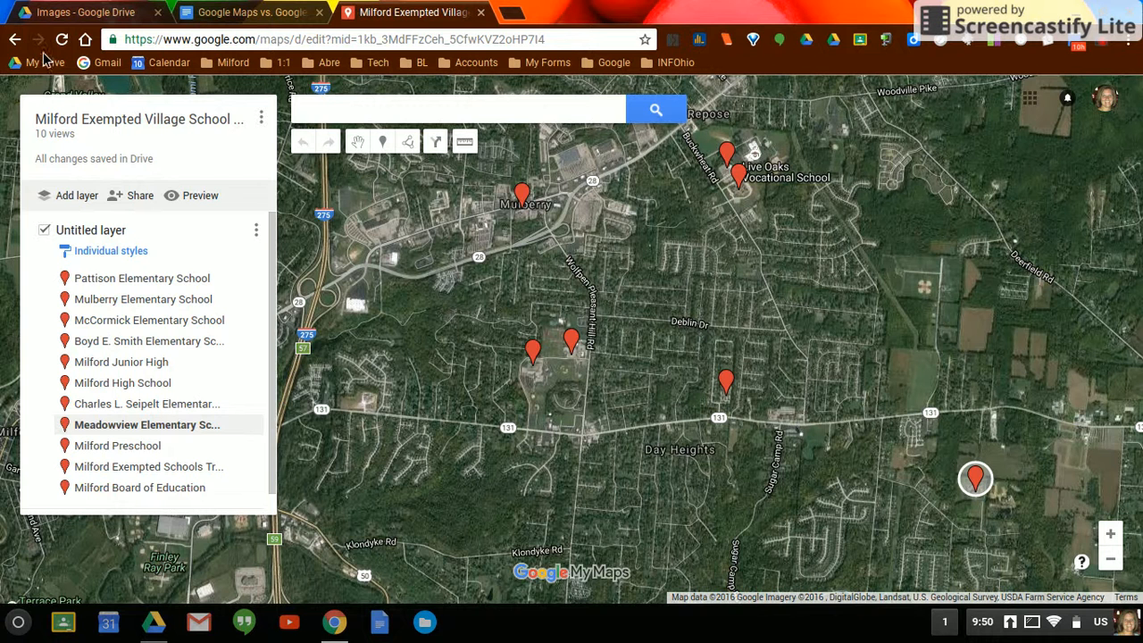
# - Return to the map list, open the Famous Ohioans map and read the Wooster placemark's photo and description
pyautogui.click(14, 39)
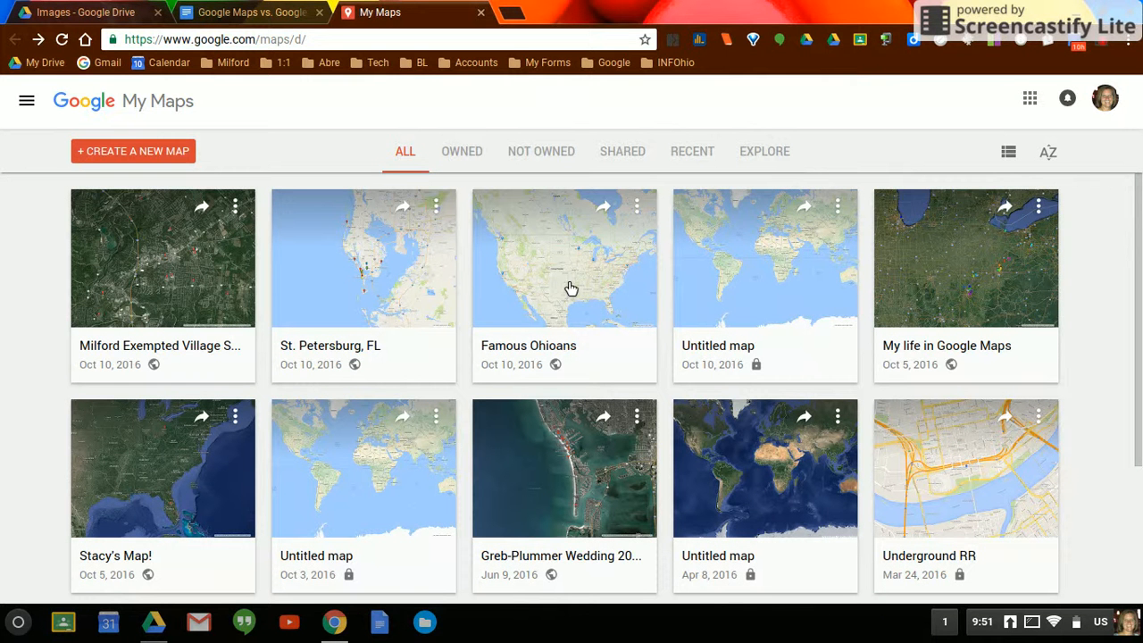
pyautogui.click(569, 284)
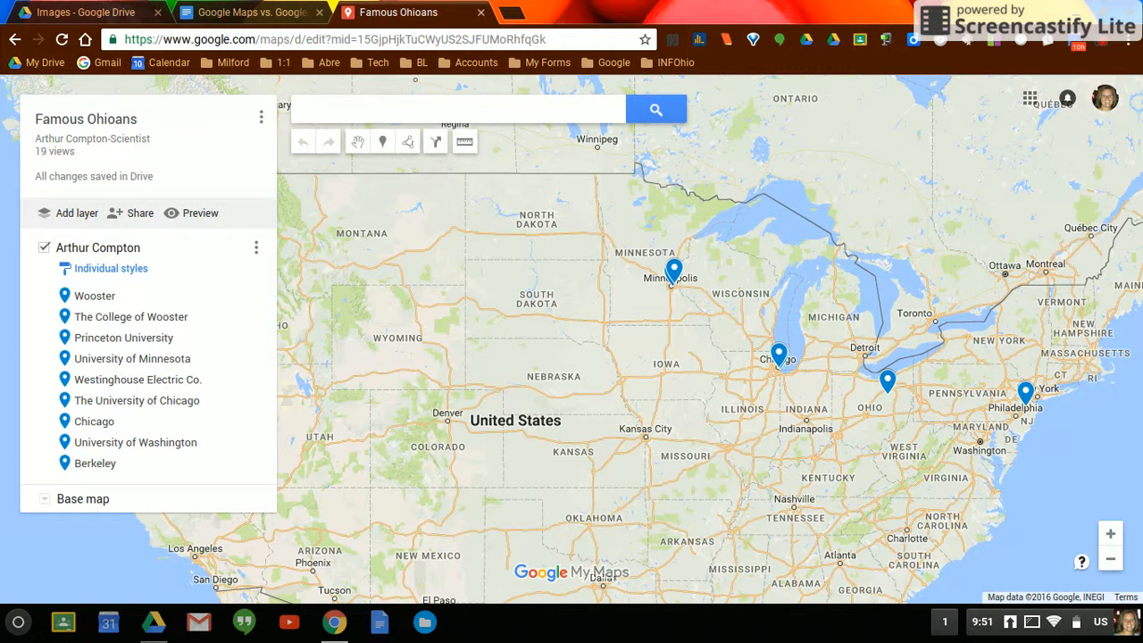
pyautogui.click(95, 297)
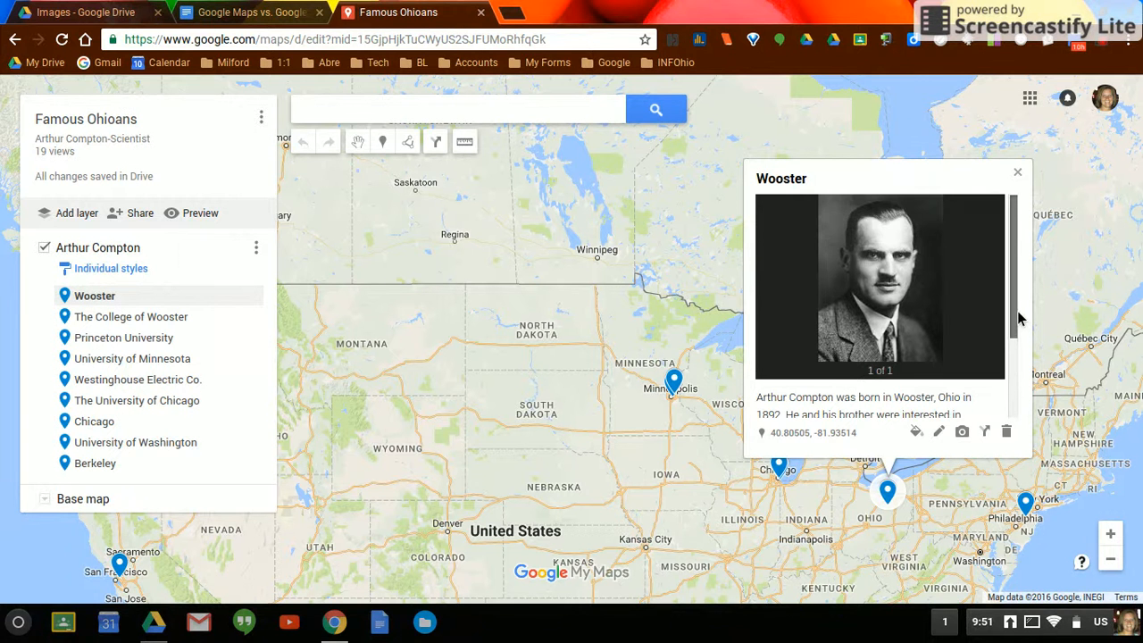
pyautogui.moveTo(1019, 318); pyautogui.dragTo(1014, 375)
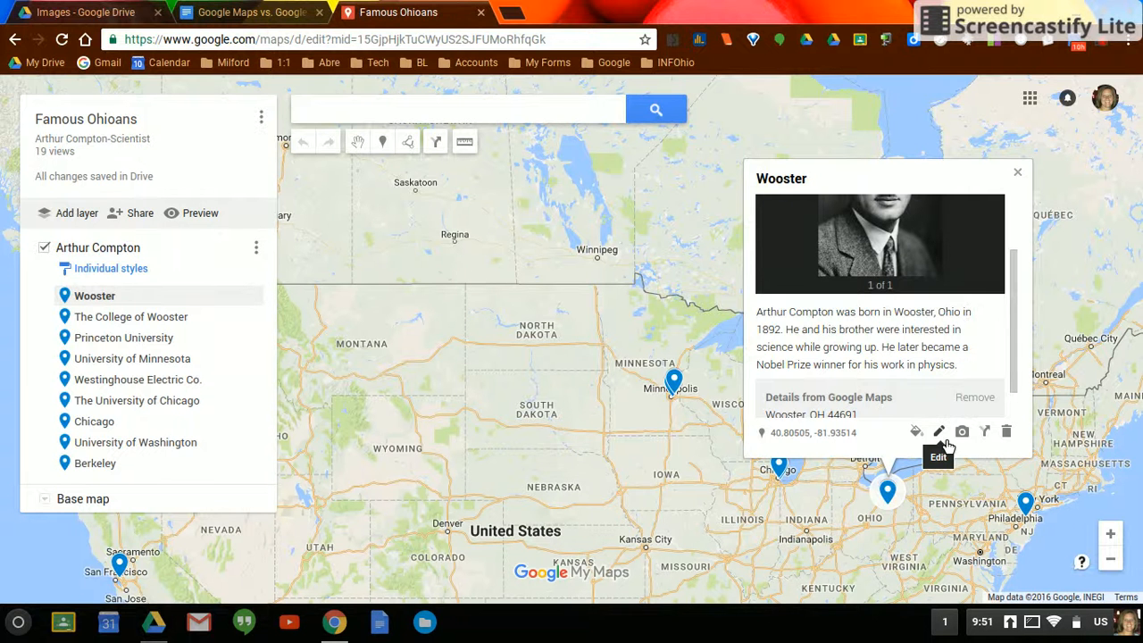
pyautogui.scroll(2, 892, 357)
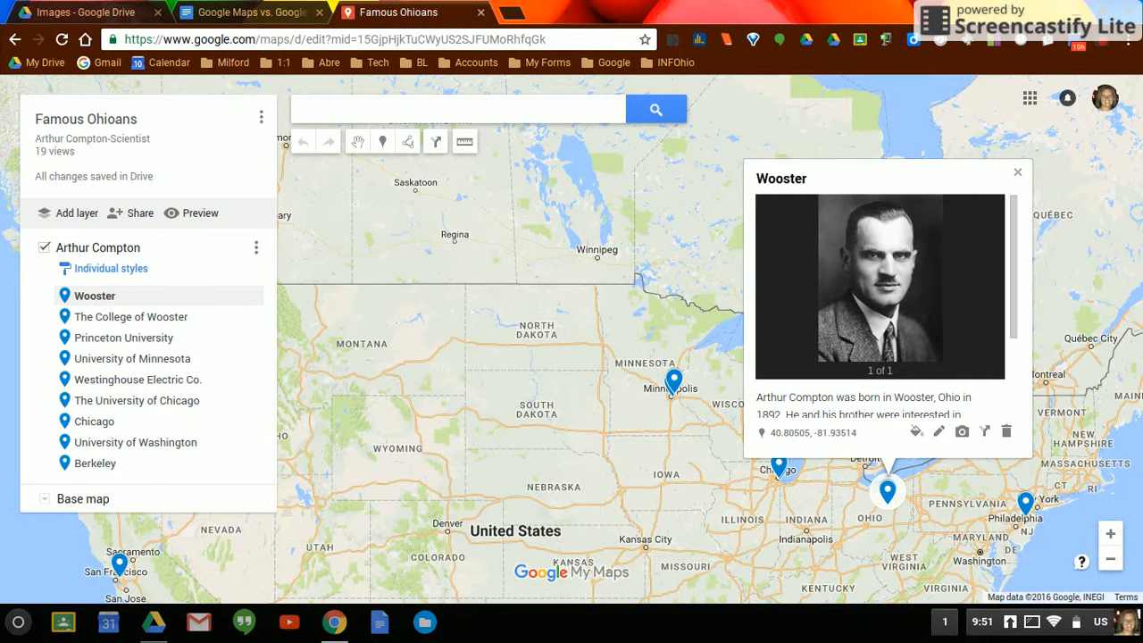
pyautogui.click(1020, 175)
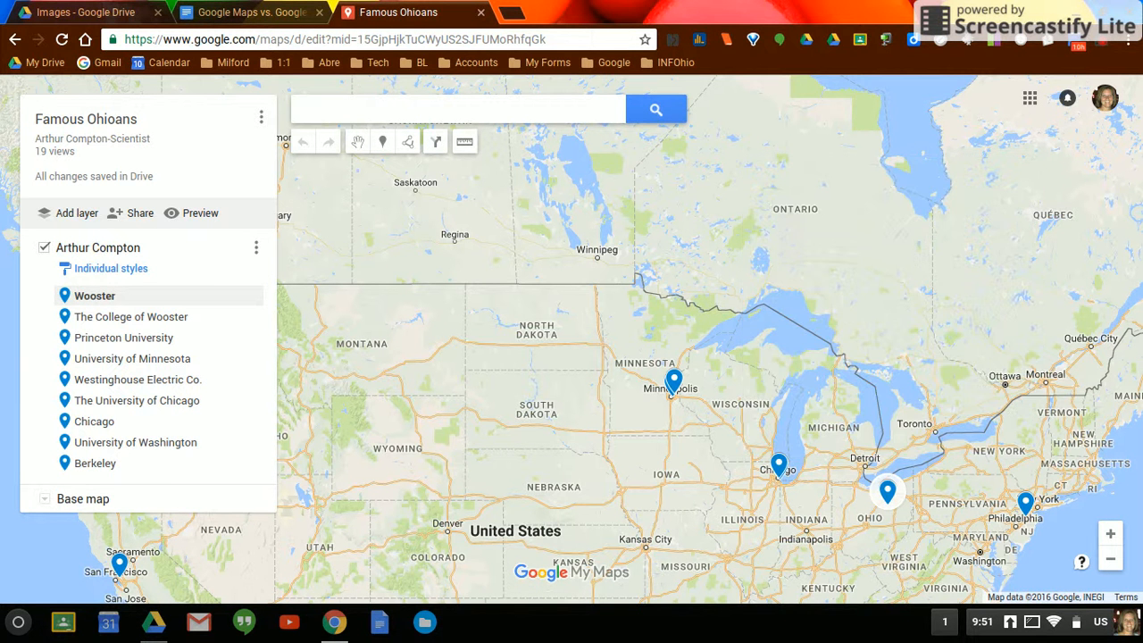
# - Go through the remaining placemarks in order from The College of Wooster to Berkeley, viewing each one's details
pyautogui.click(101, 323)
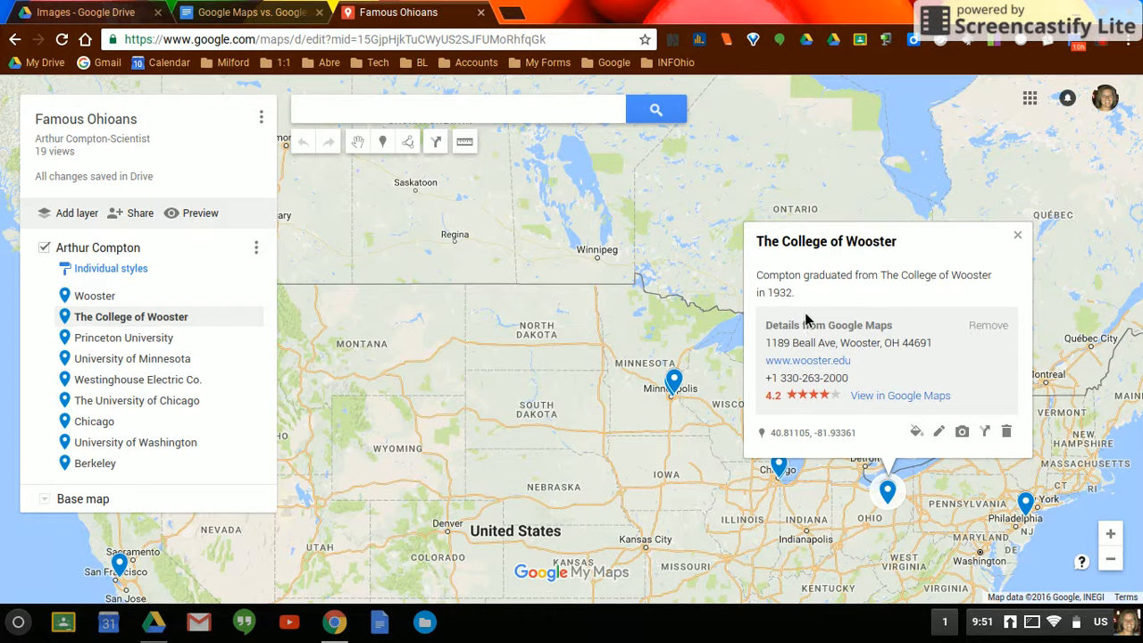
pyautogui.click(140, 341)
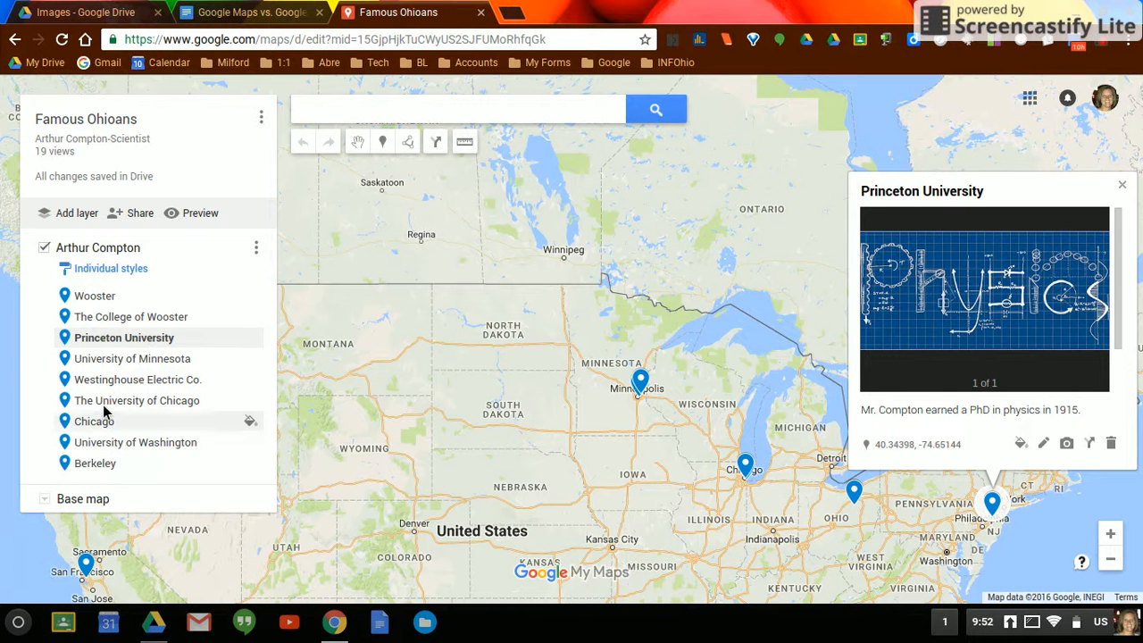
pyautogui.click(107, 358)
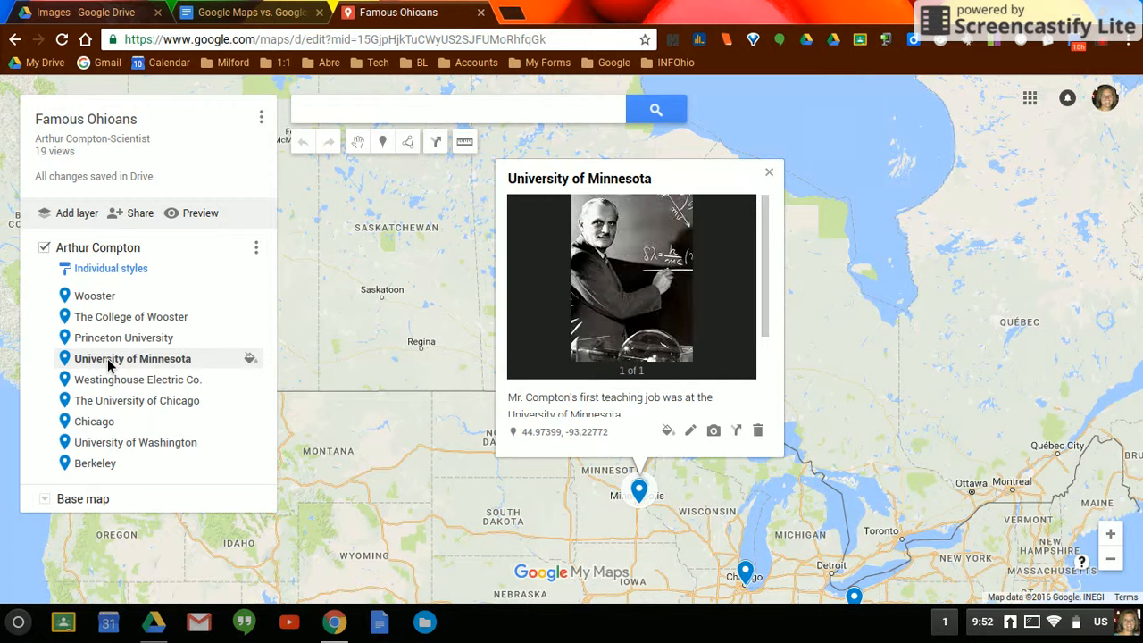
pyautogui.click(113, 384)
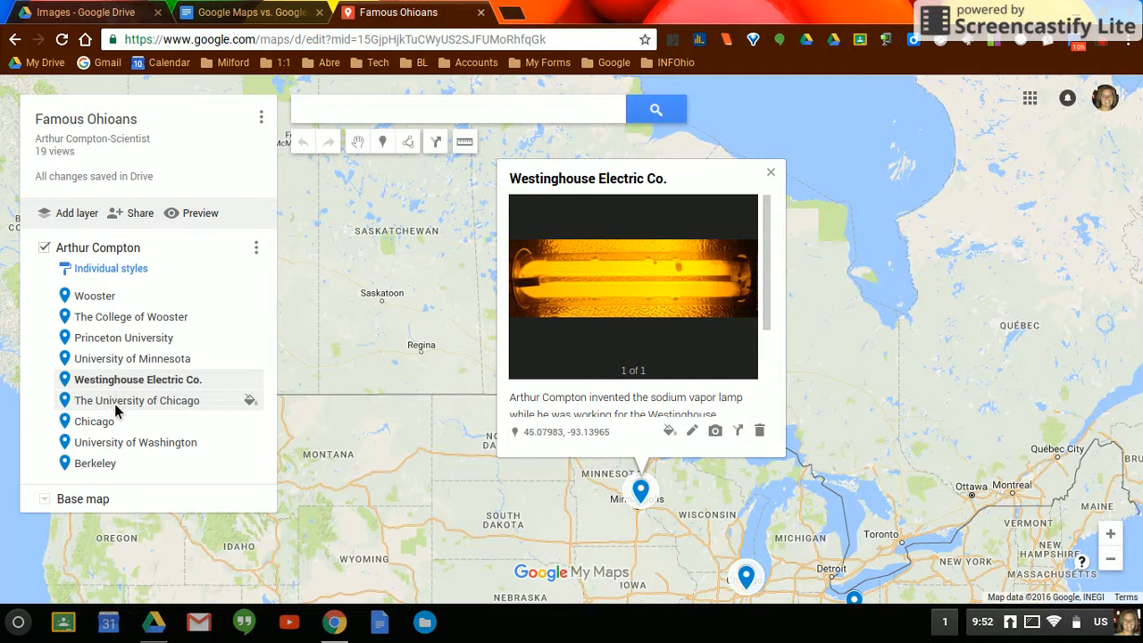
pyautogui.click(114, 403)
pyautogui.click(106, 430)
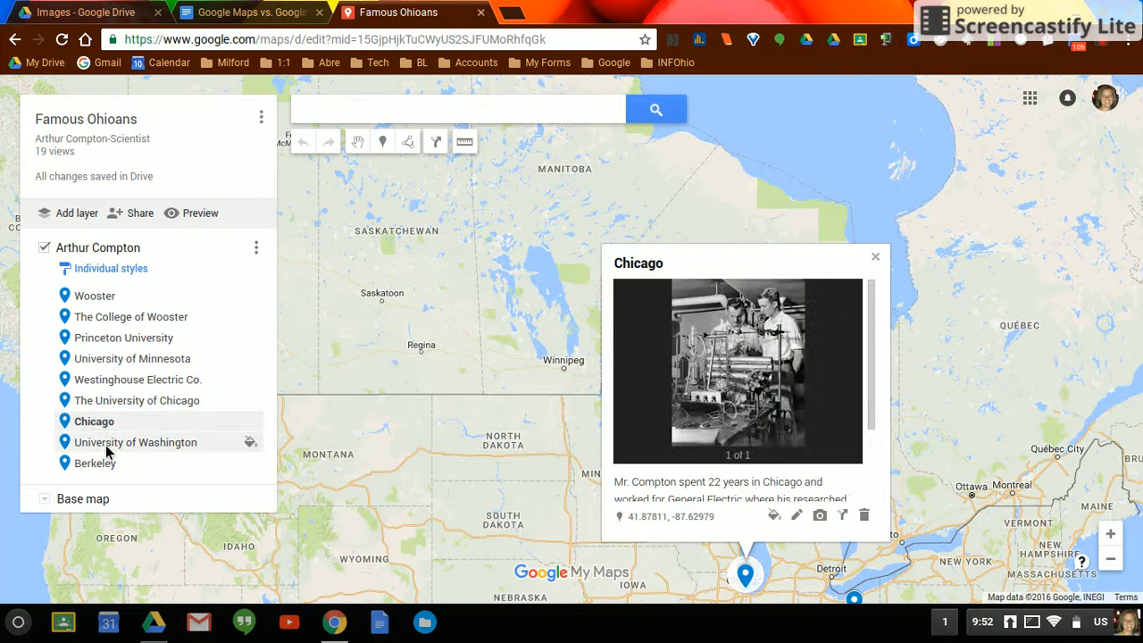
pyautogui.click(105, 444)
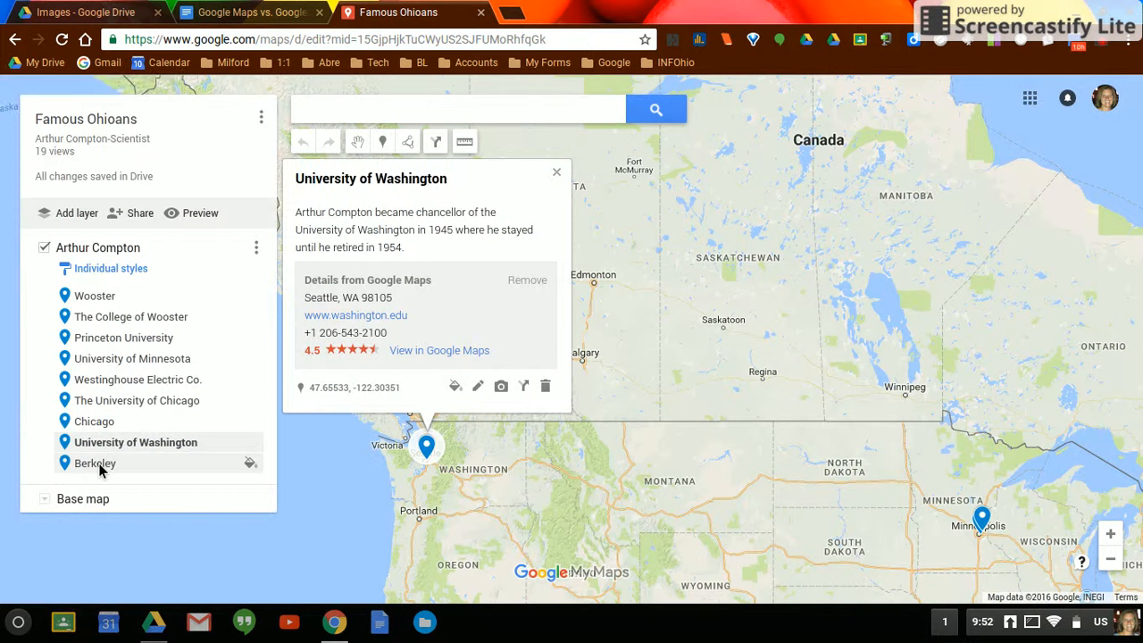
pyautogui.click(99, 464)
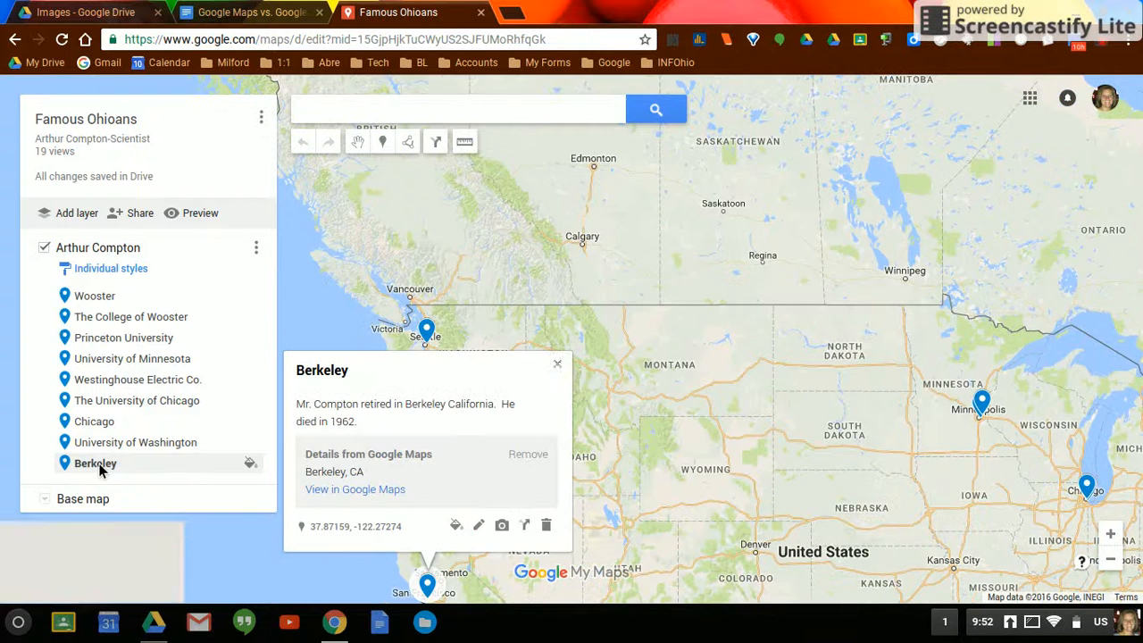
pyautogui.click(557, 364)
# - Measure the straight-line distance from the Minneapolis marker to the Chicago marker
pyautogui.moveTo(732, 393); pyautogui.dragTo(428, 288)
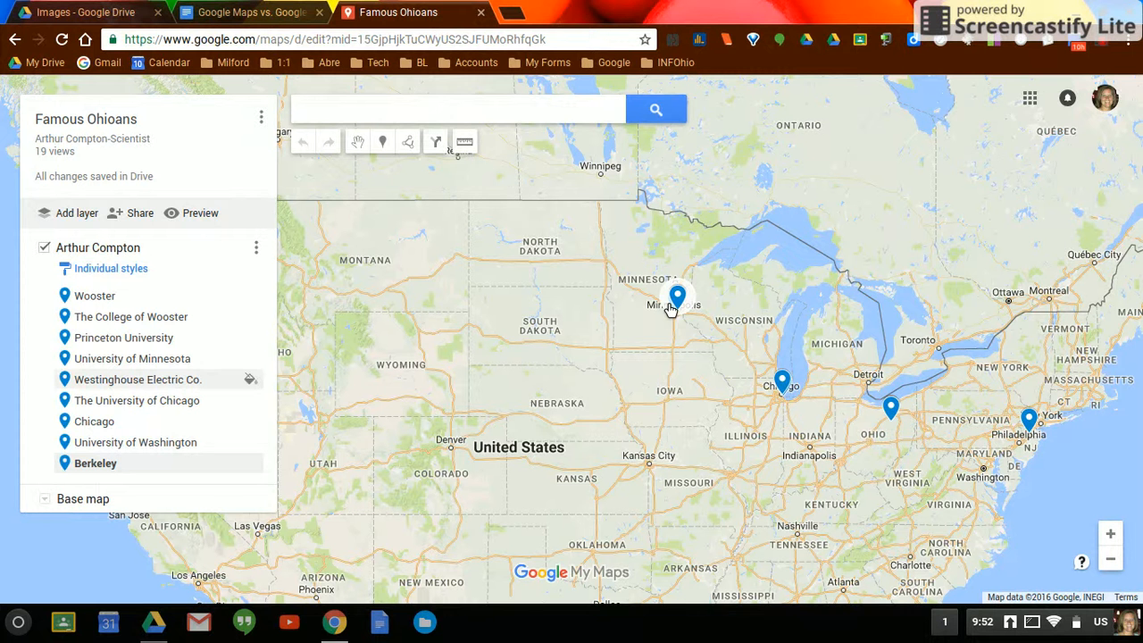
pyautogui.click(465, 143)
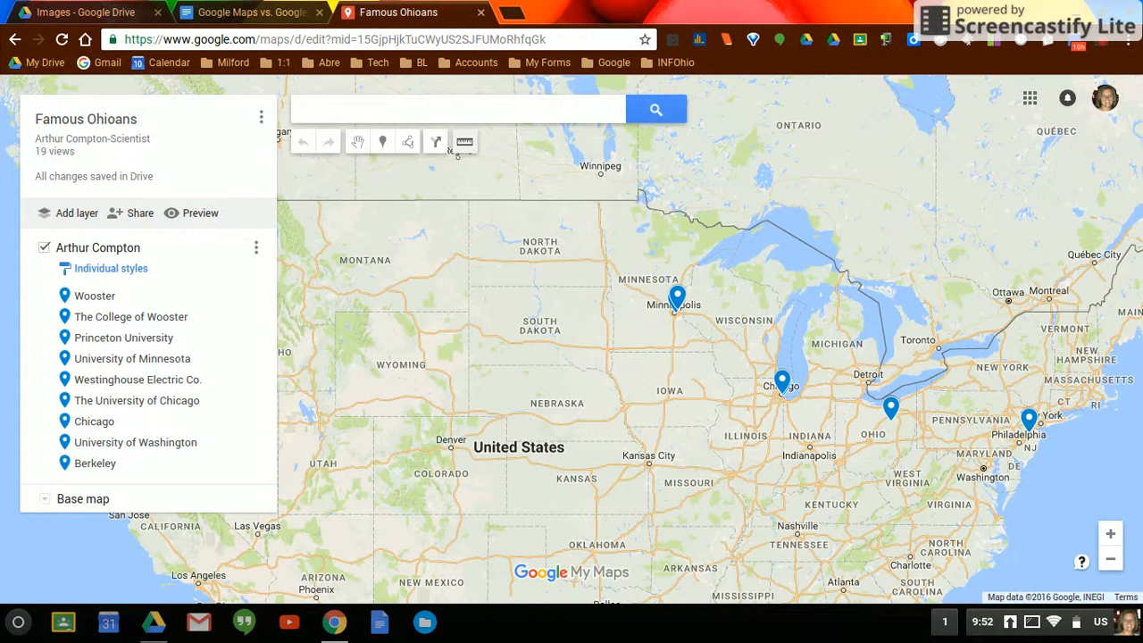
pyautogui.click(676, 312)
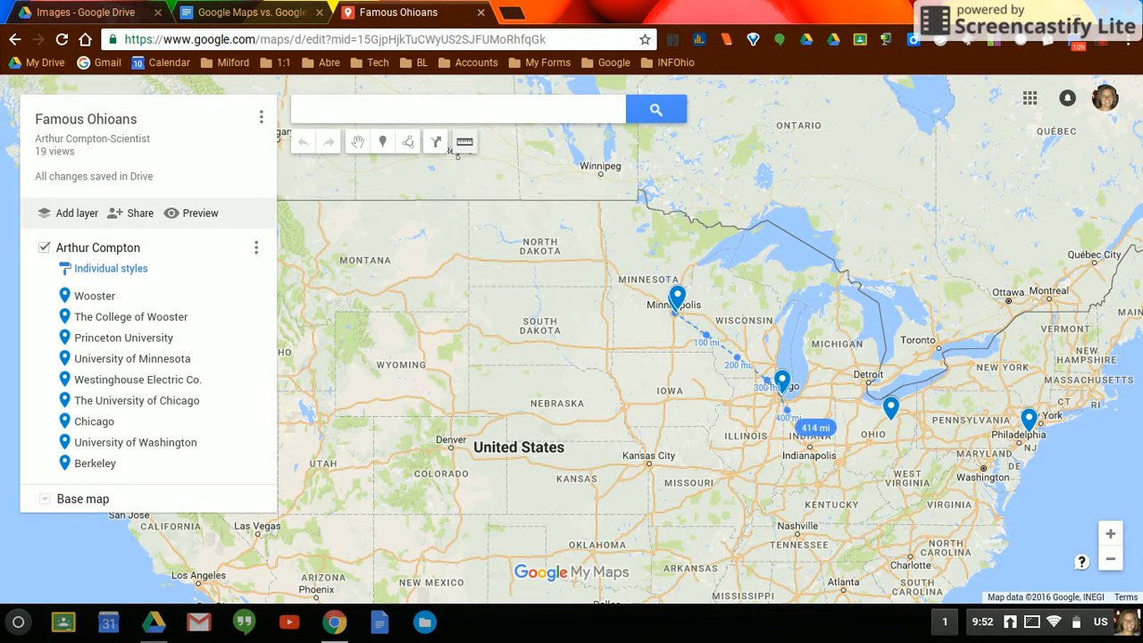
pyautogui.click(783, 397)
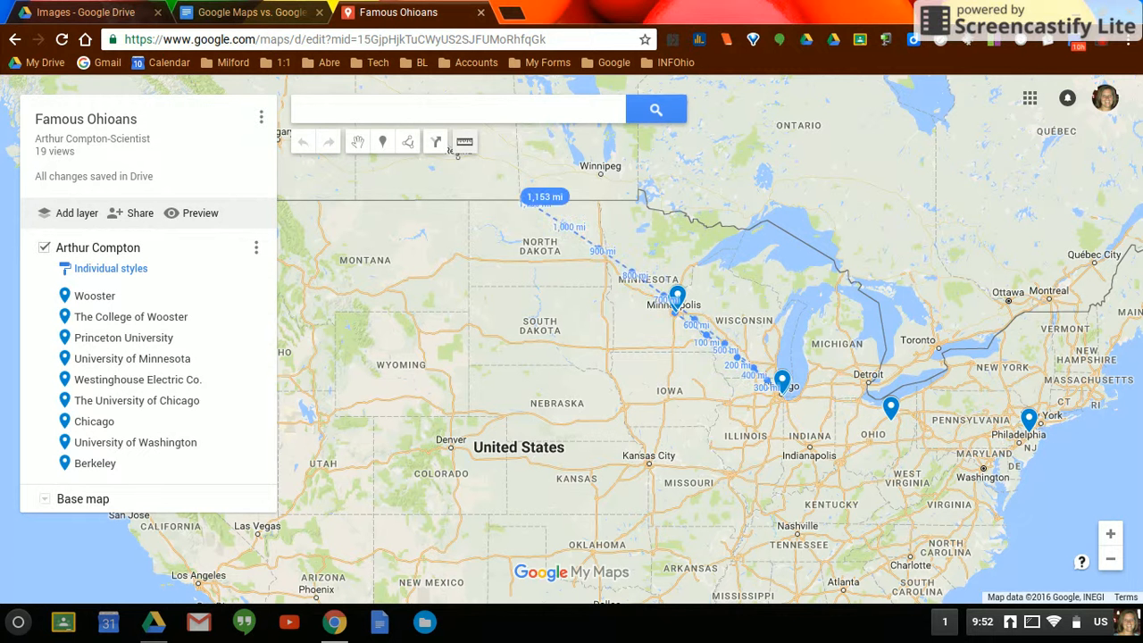
pyautogui.click(471, 145)
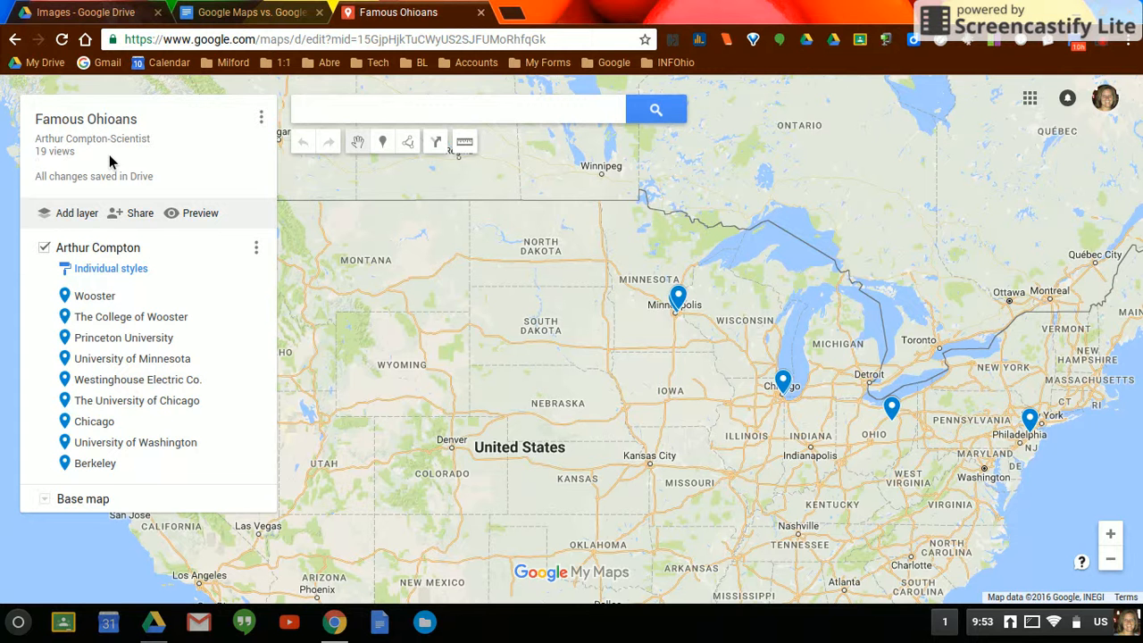
# - Return to the map list, create a new map and enter Trip Sample as its title
pyautogui.click(15, 40)
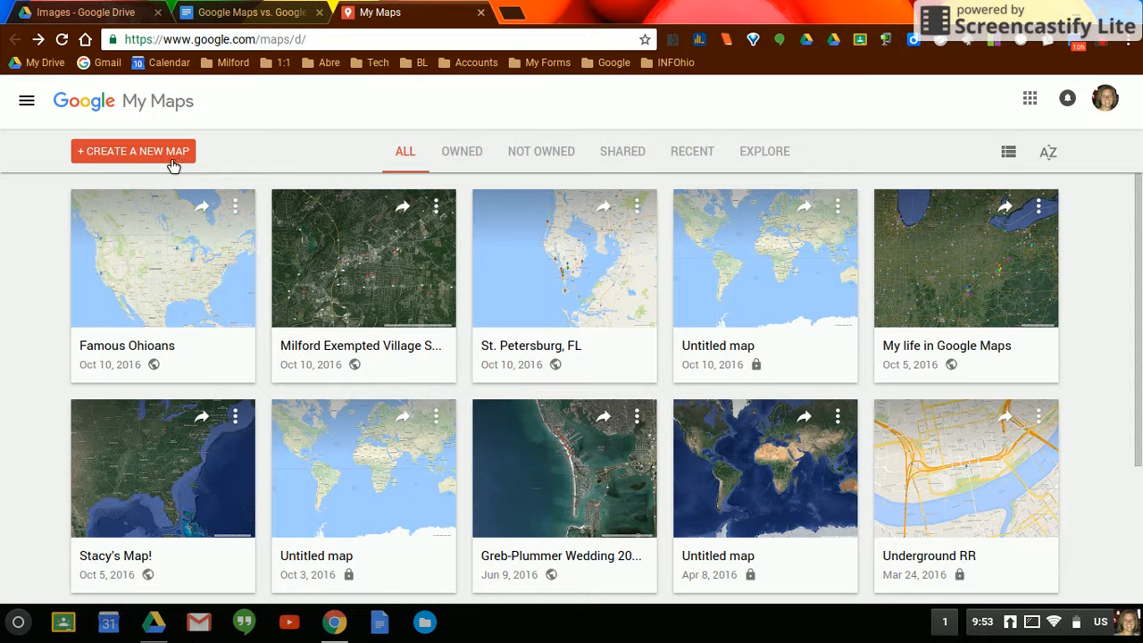
pyautogui.click(125, 157)
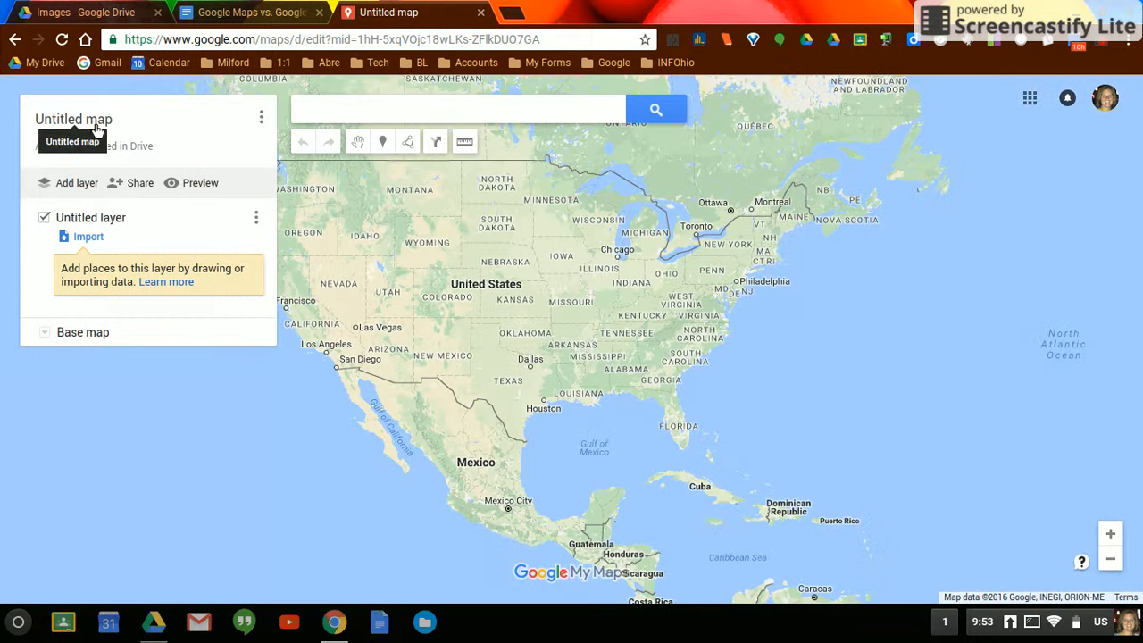
pyautogui.click(98, 125)
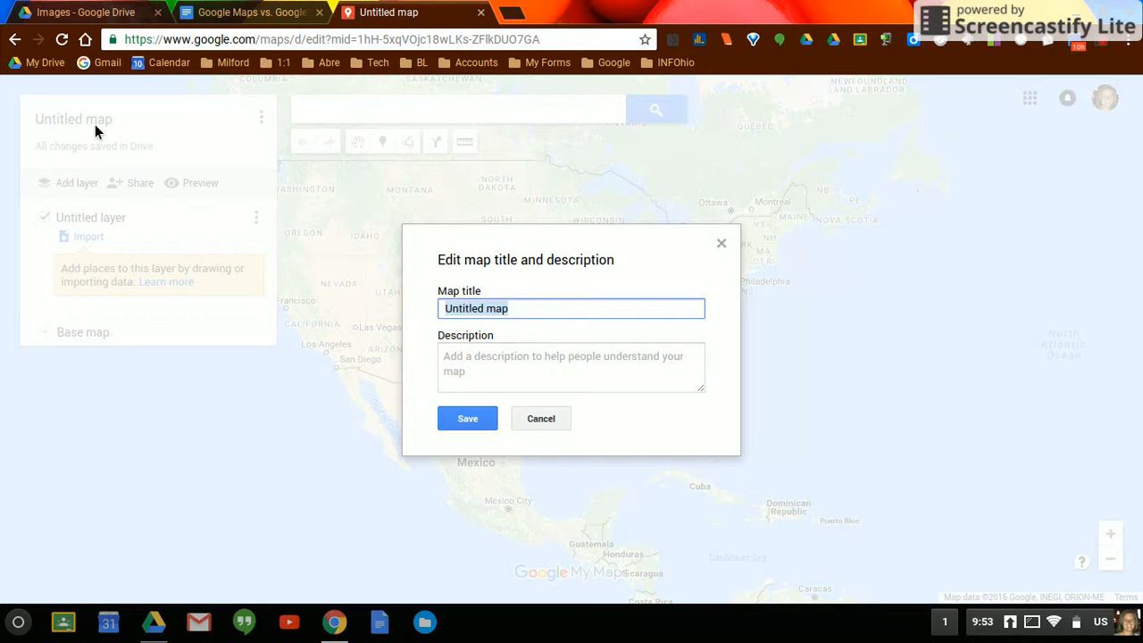
pyautogui.write('Trip')
pyautogui.press('BackSpace')
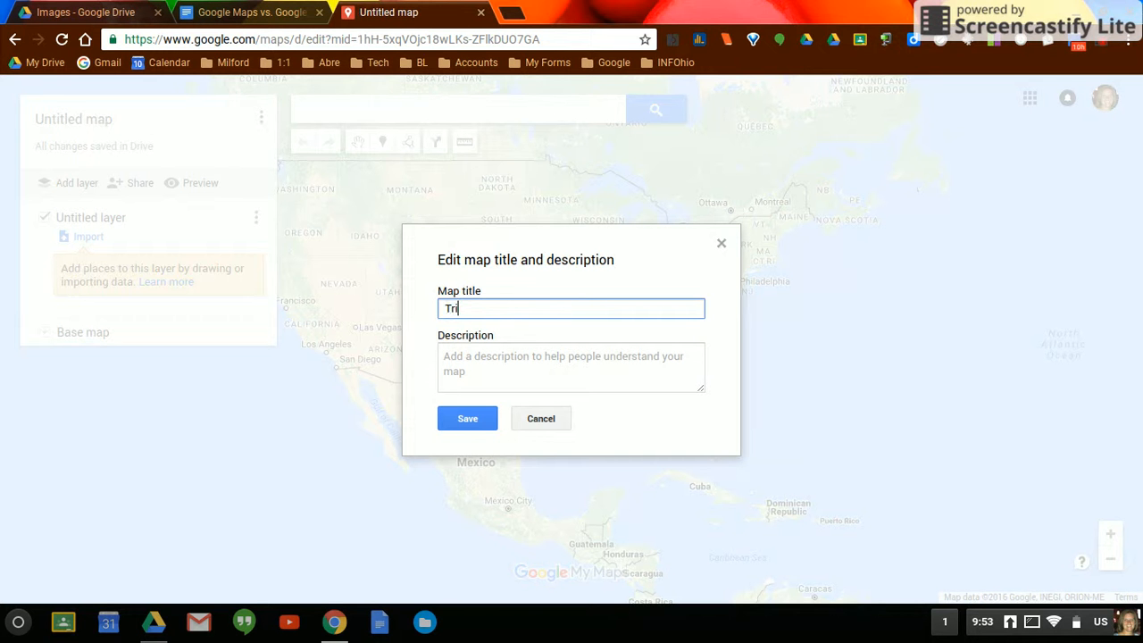
pyautogui.write('p Sample')
# - Give the map the description "This map will contain locations for a summer vacation." and save the title and description
pyautogui.click(538, 377)
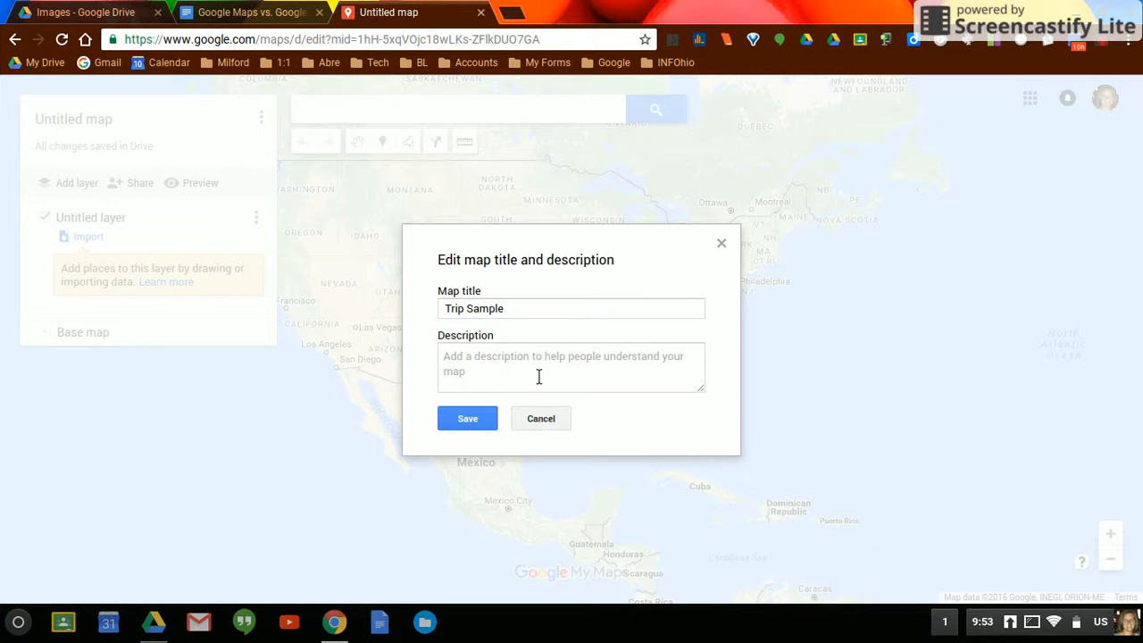
pyautogui.write('THis')
pyautogui.press('BackSpace')
pyautogui.press('BackSpace')
pyautogui.press('BackSpace')
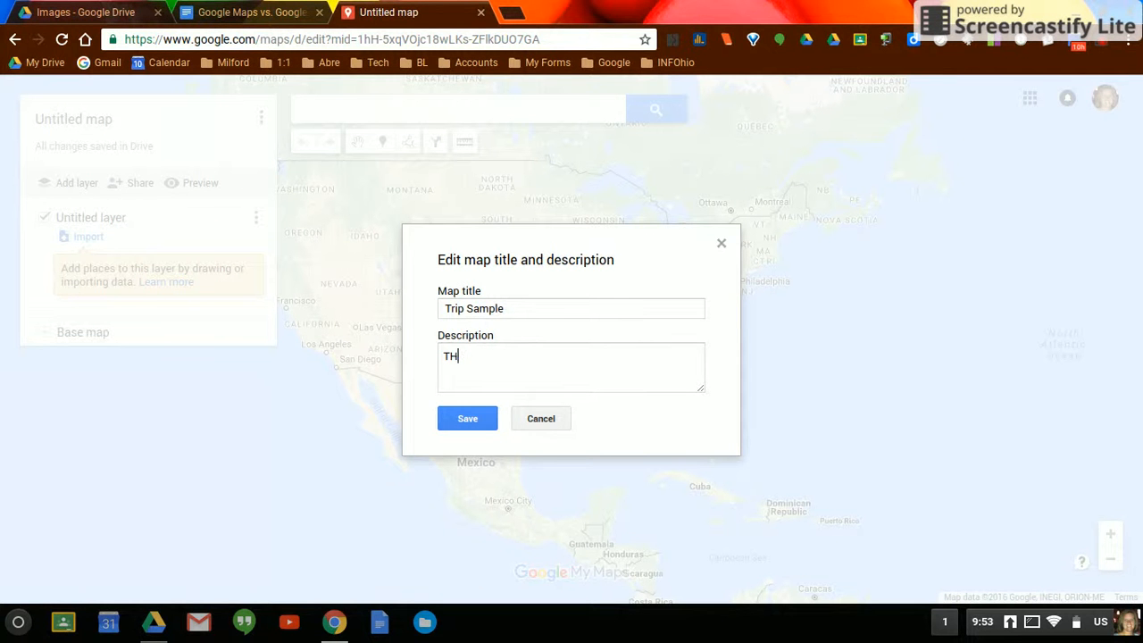
pyautogui.press('BackSpace')
pyautogui.write('his map will contiain')
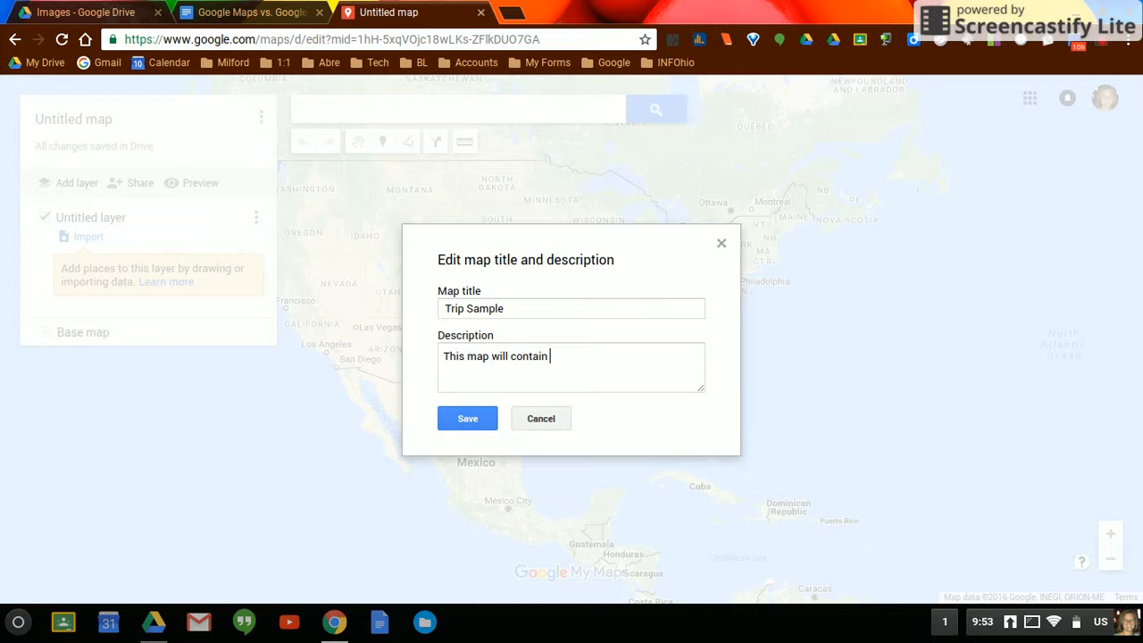
pyautogui.write(' locations fo')
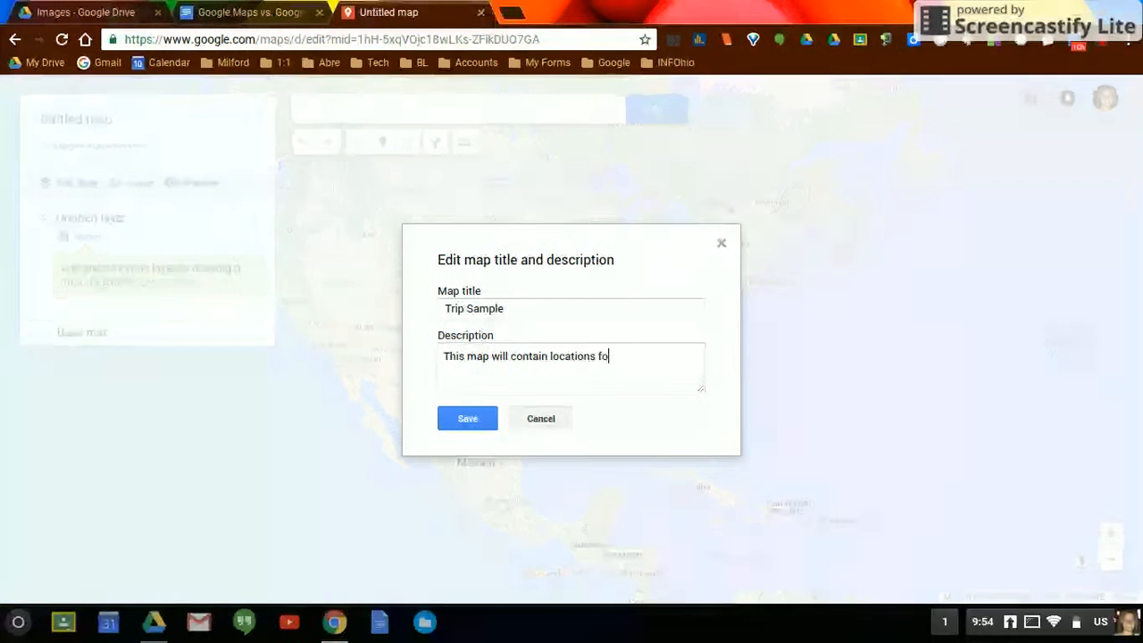
pyautogui.write('r a summe')
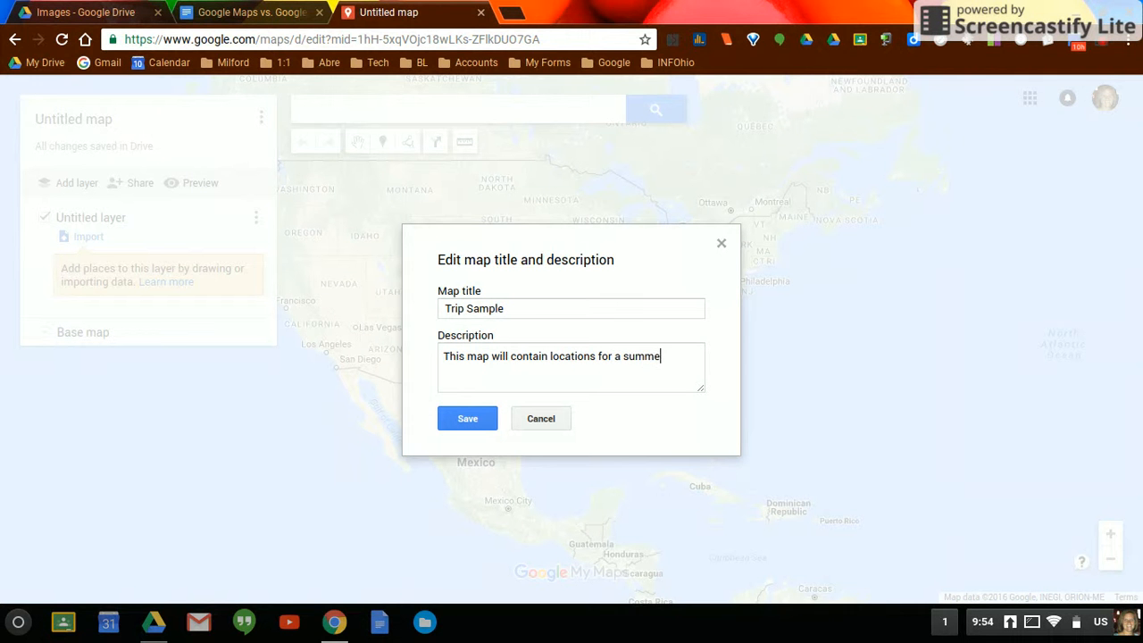
pyautogui.write('r vacation.')
pyautogui.click(468, 418)
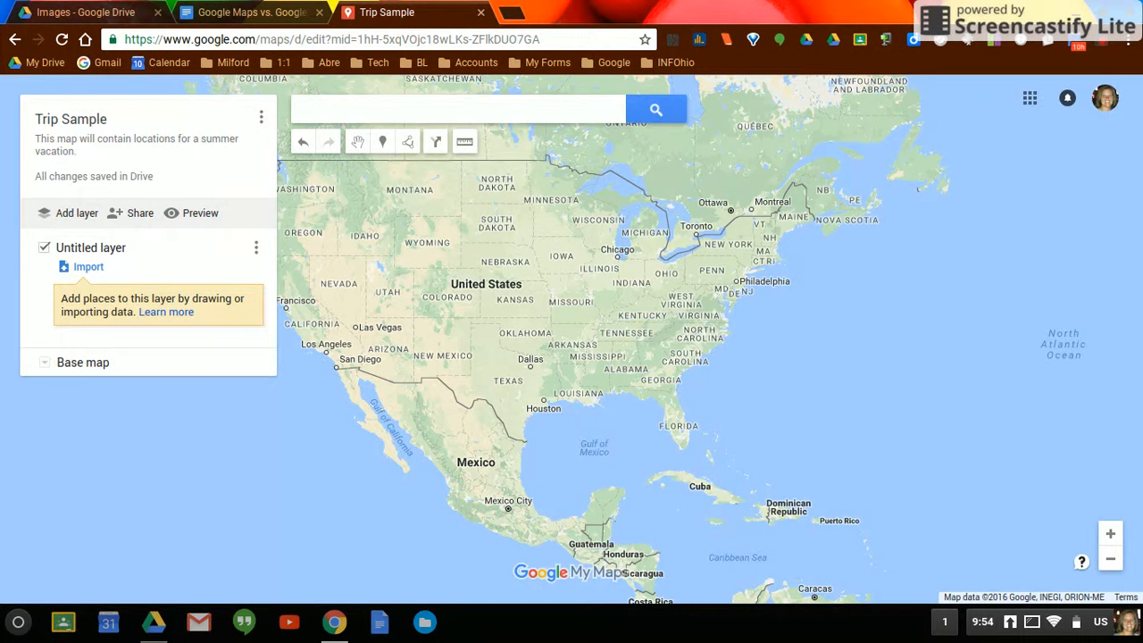
# - Rename the untitled layer of the new map as Attractions
pyautogui.click(94, 257)
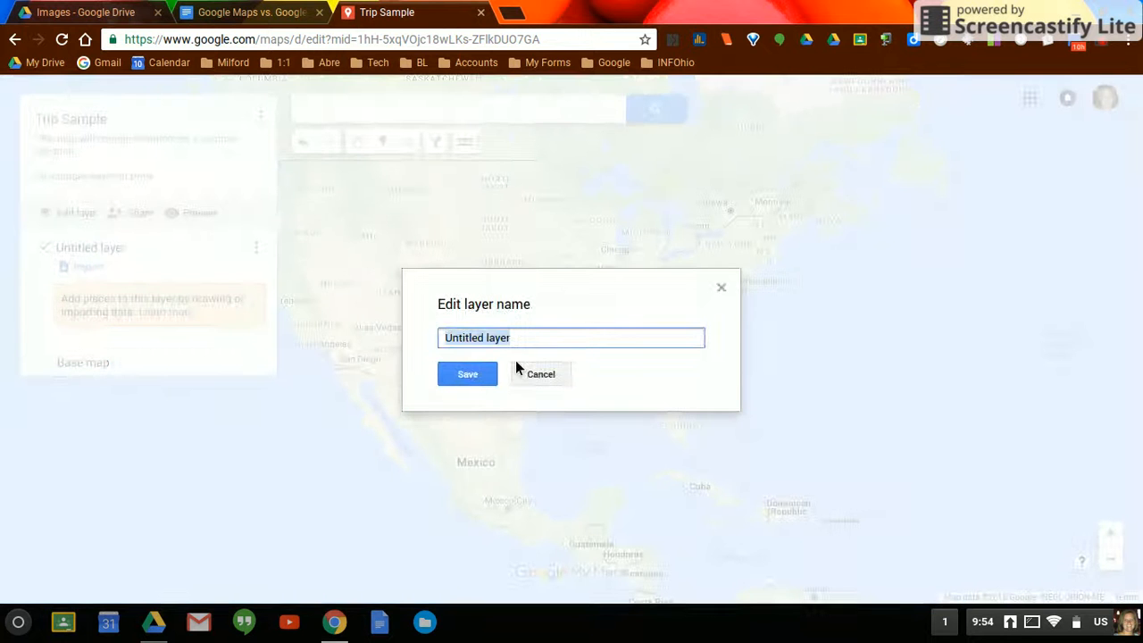
pyautogui.write('Attractions')
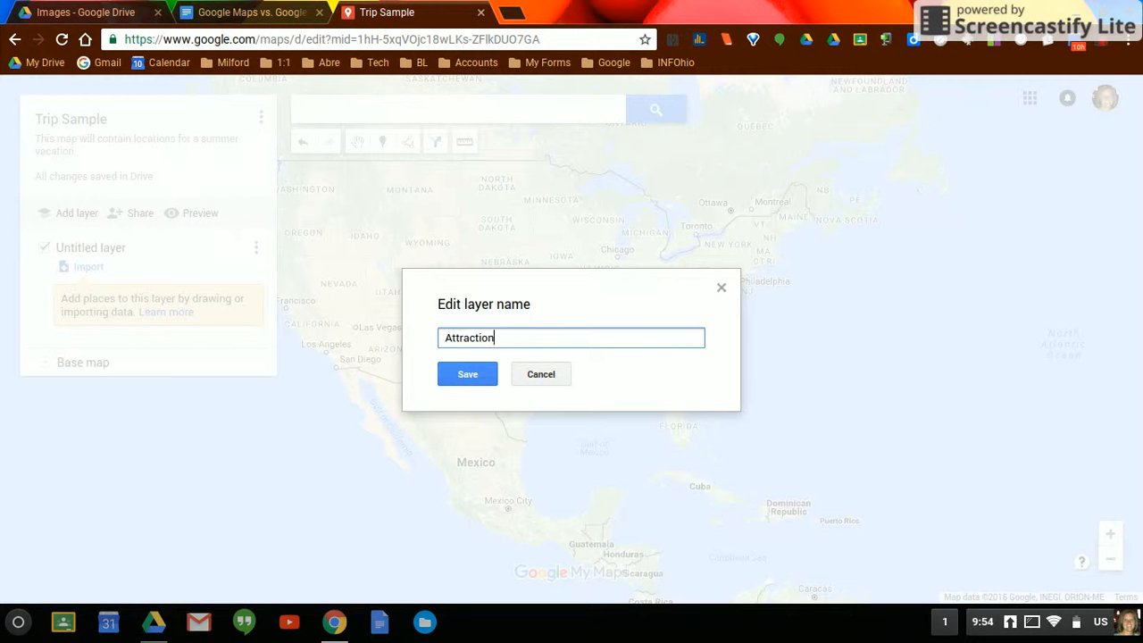
pyautogui.click(467, 381)
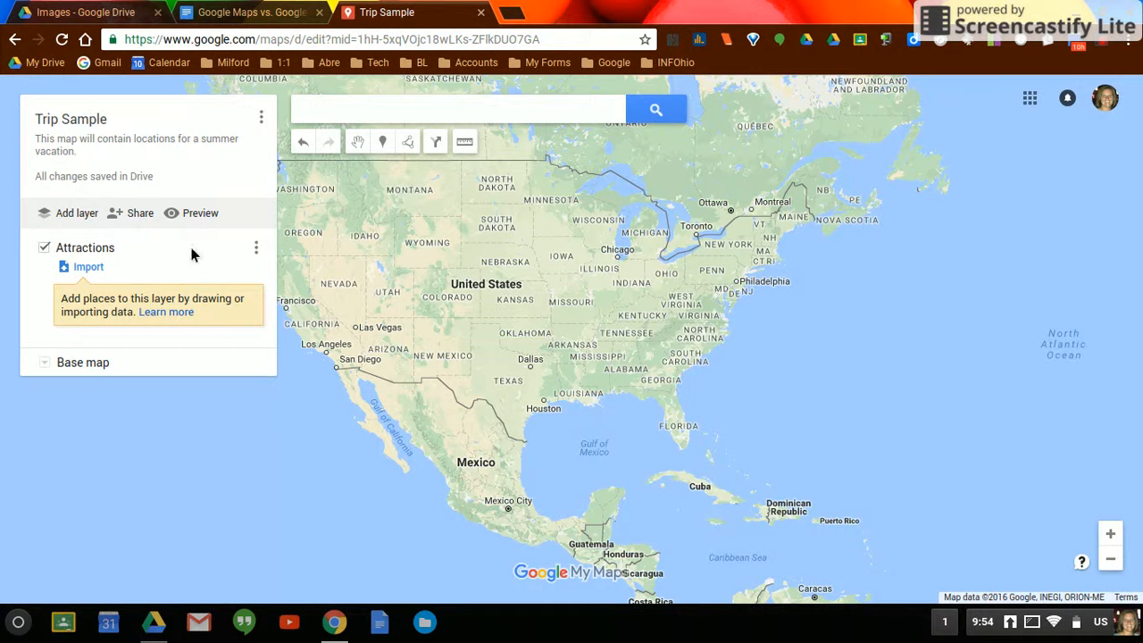
# - Add a second layer to the map and name it Restaurants
pyautogui.click(78, 219)
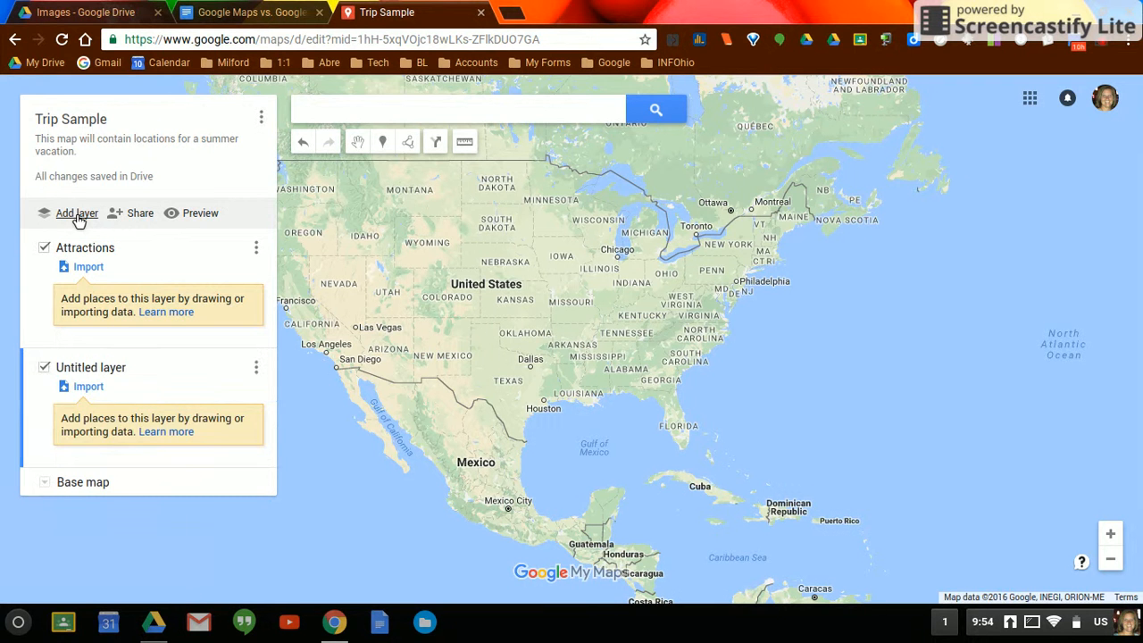
pyautogui.click(112, 370)
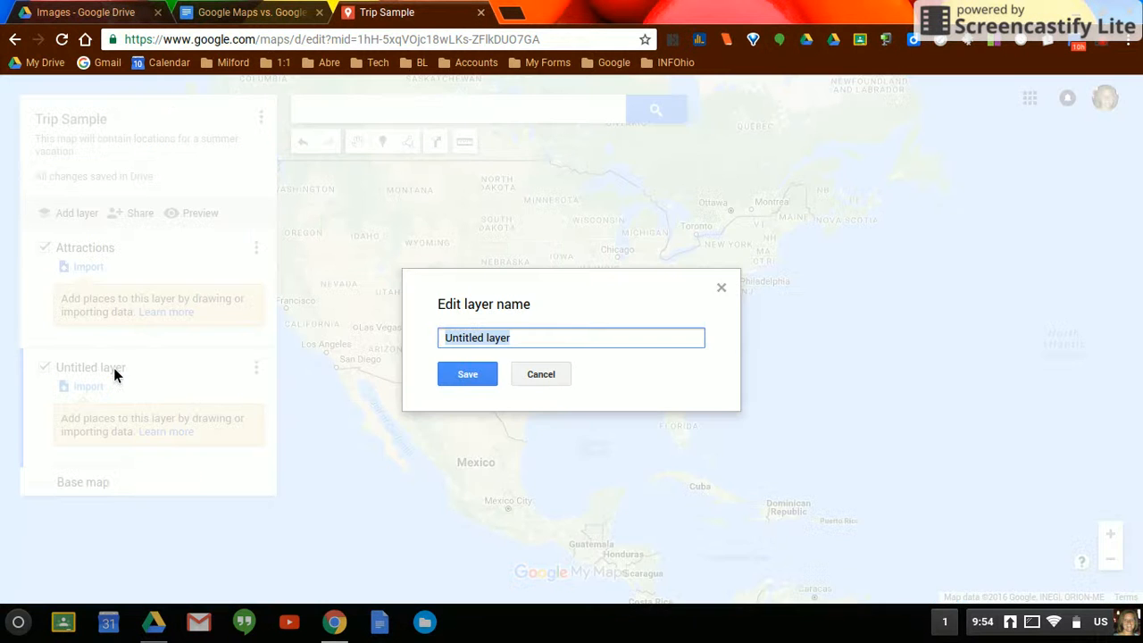
pyautogui.write('Resta')
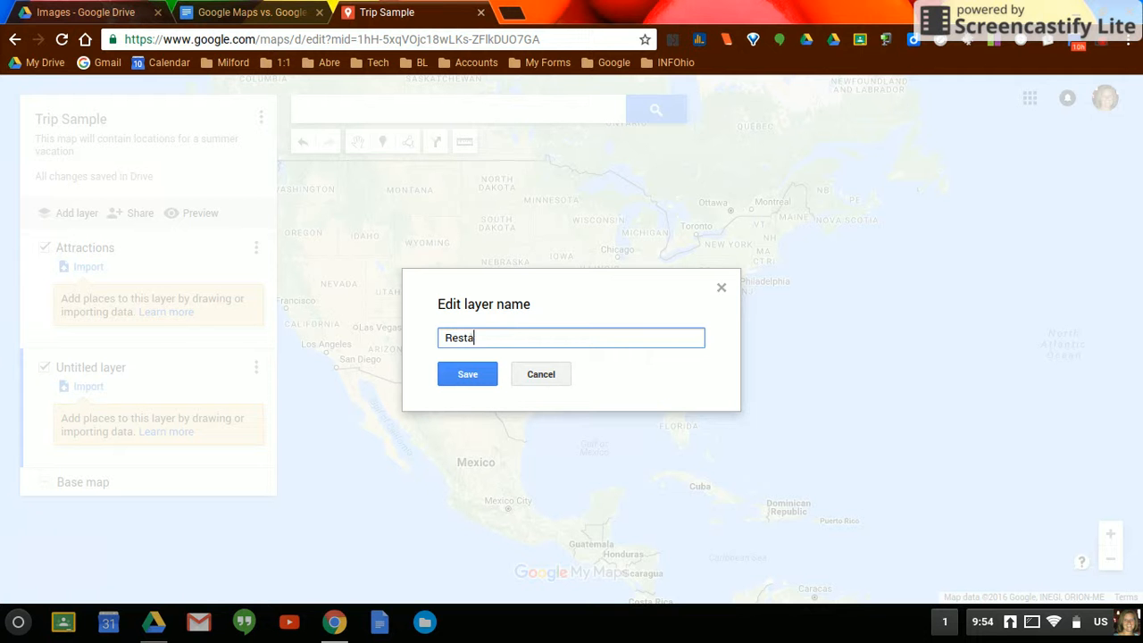
pyautogui.write('urants')
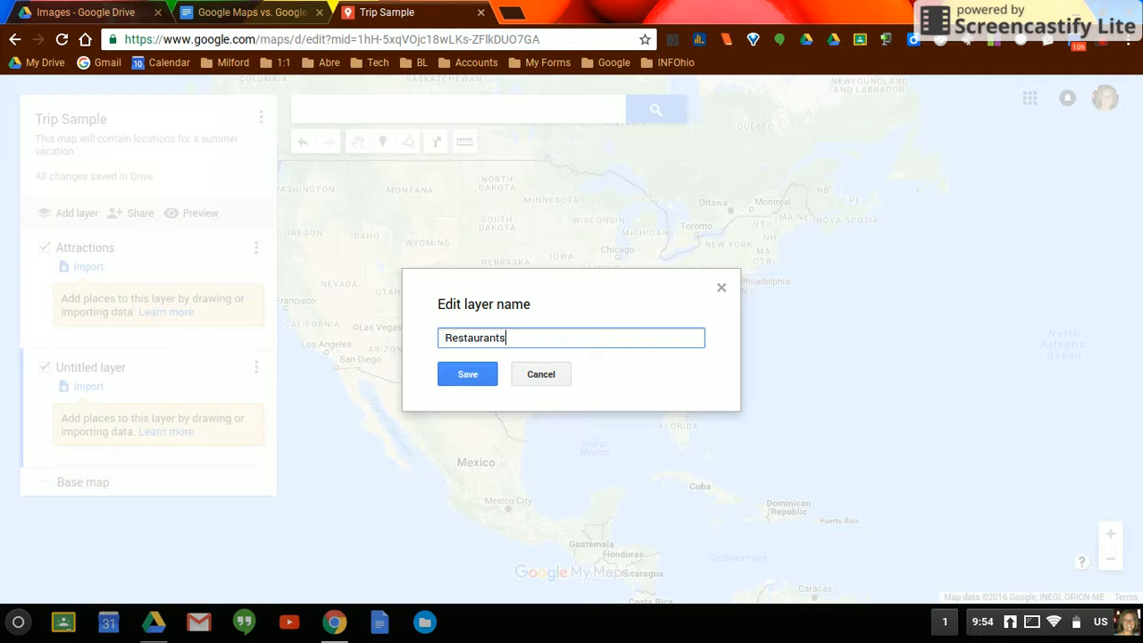
pyautogui.click(485, 379)
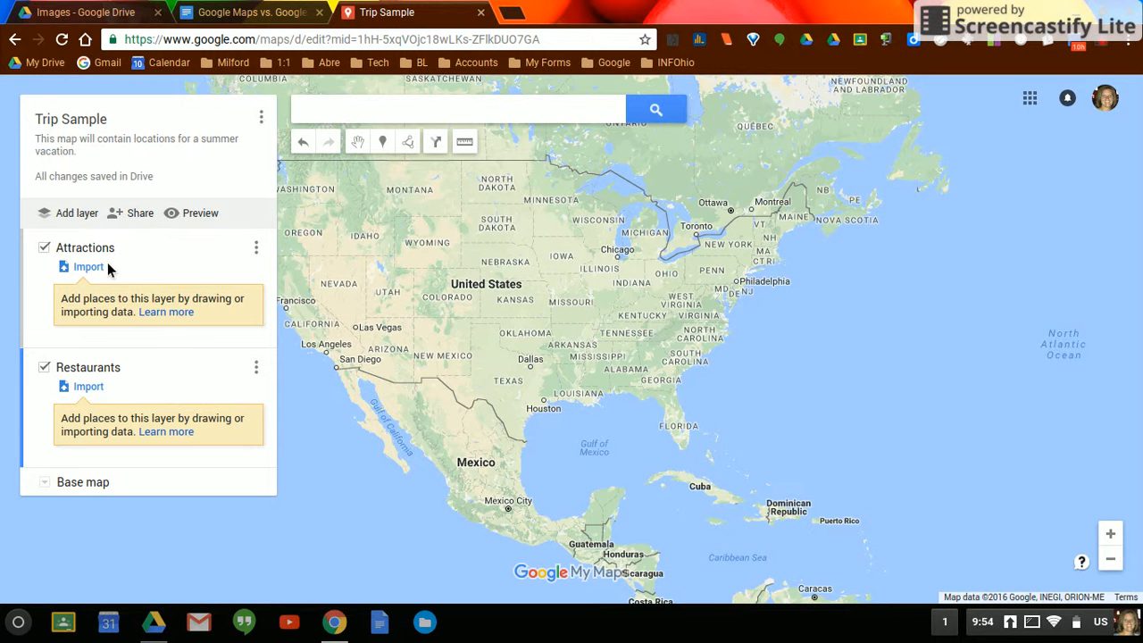
# - Search for Cincinnati, OH, United States and add it to the map as a placemark
pyautogui.click(345, 121)
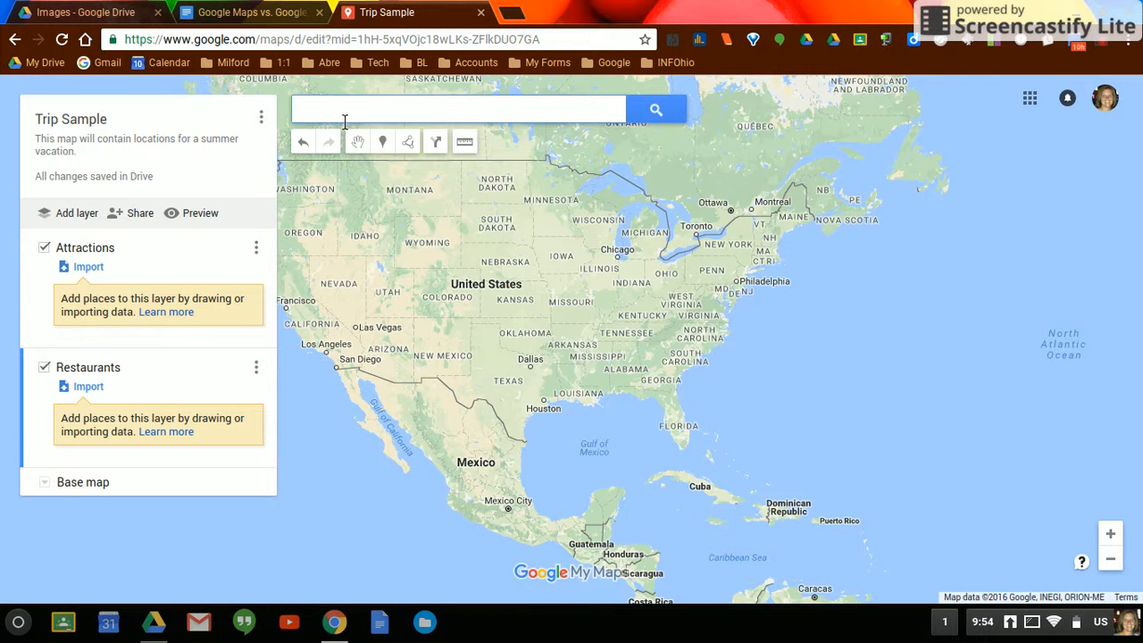
pyautogui.write('Cincinnati ')
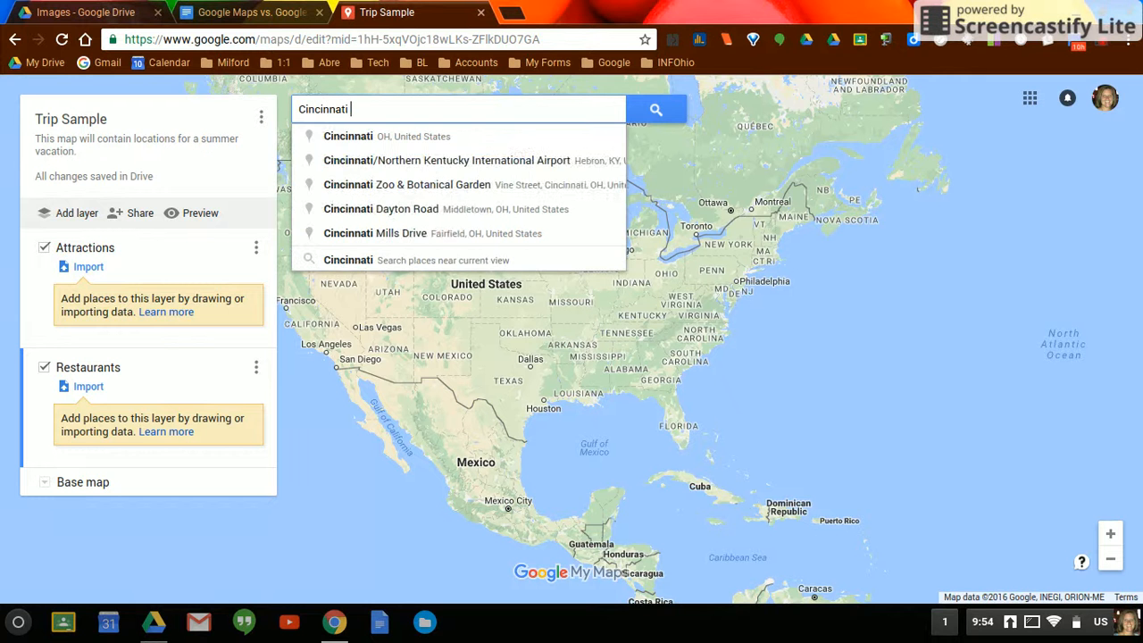
pyautogui.write('Oh')
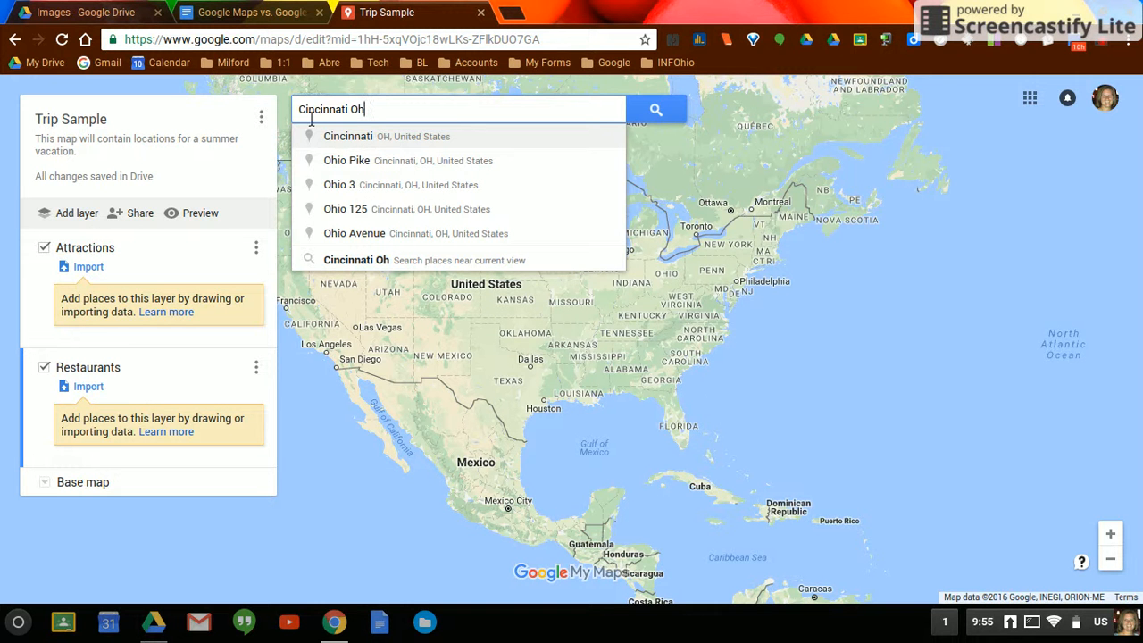
pyautogui.click(396, 141)
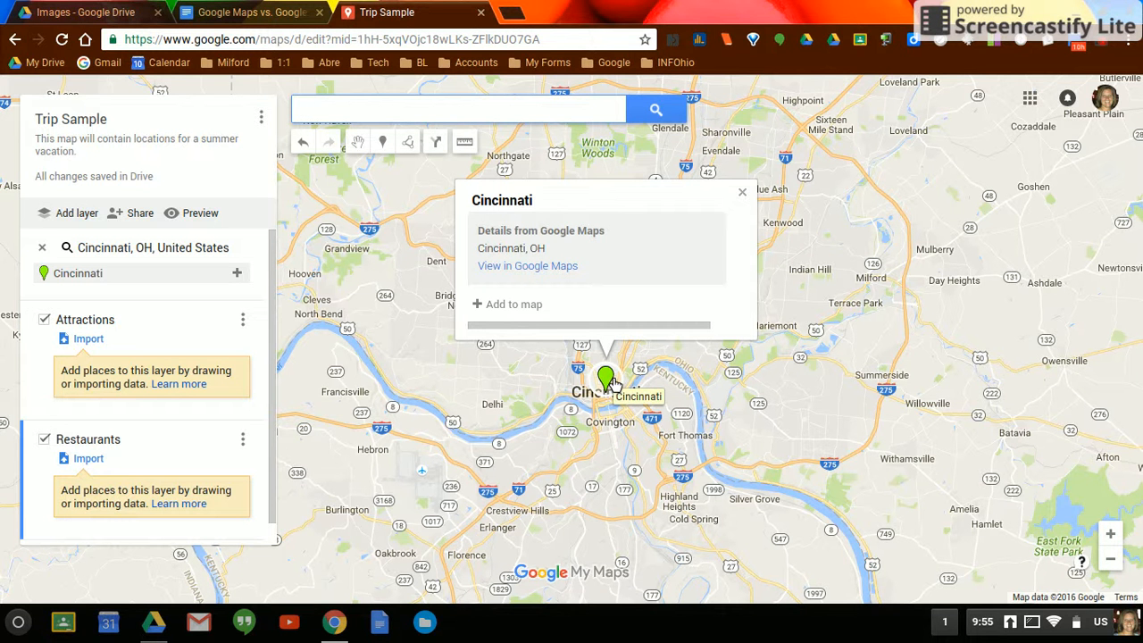
pyautogui.click(526, 309)
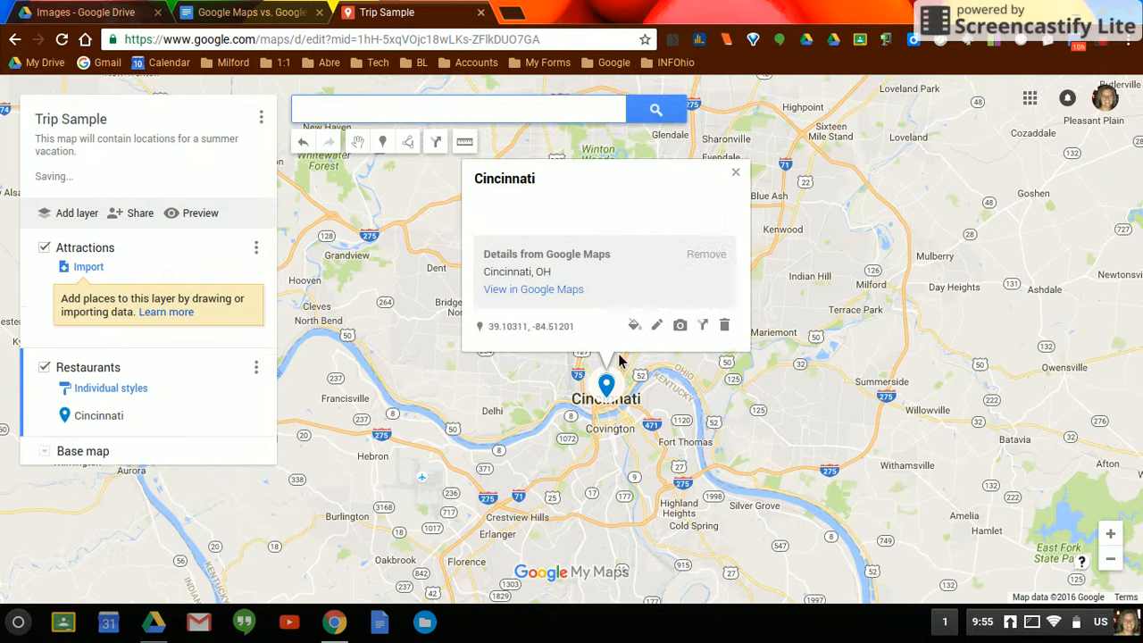
# - Add the description "Starting Point" to the Cincinnati placemark and save it
pyautogui.click(661, 330)
pyautogui.click(515, 222)
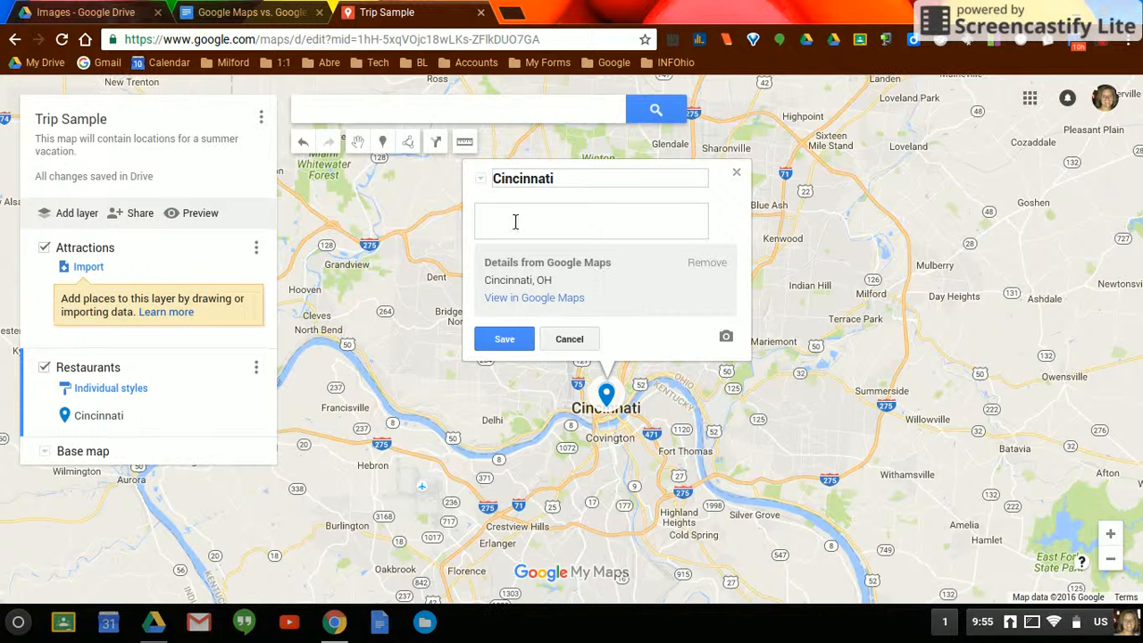
pyautogui.write('Starting Point')
pyautogui.click(523, 339)
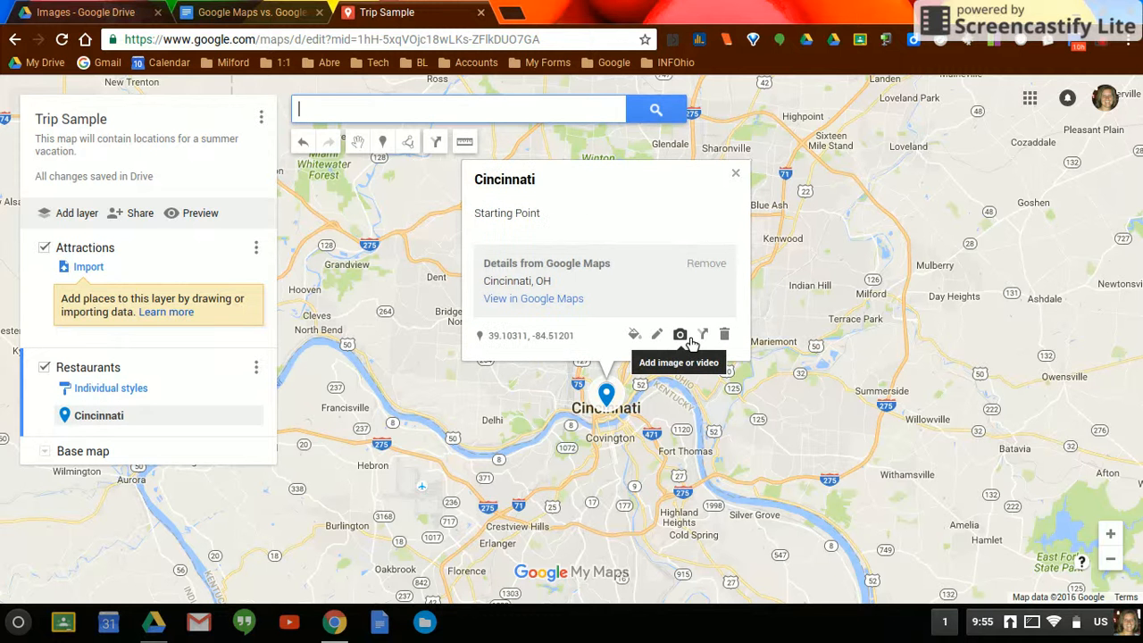
# - Style the Cincinnati placemark with the house icon in dark red, and close its details
pyautogui.click(636, 338)
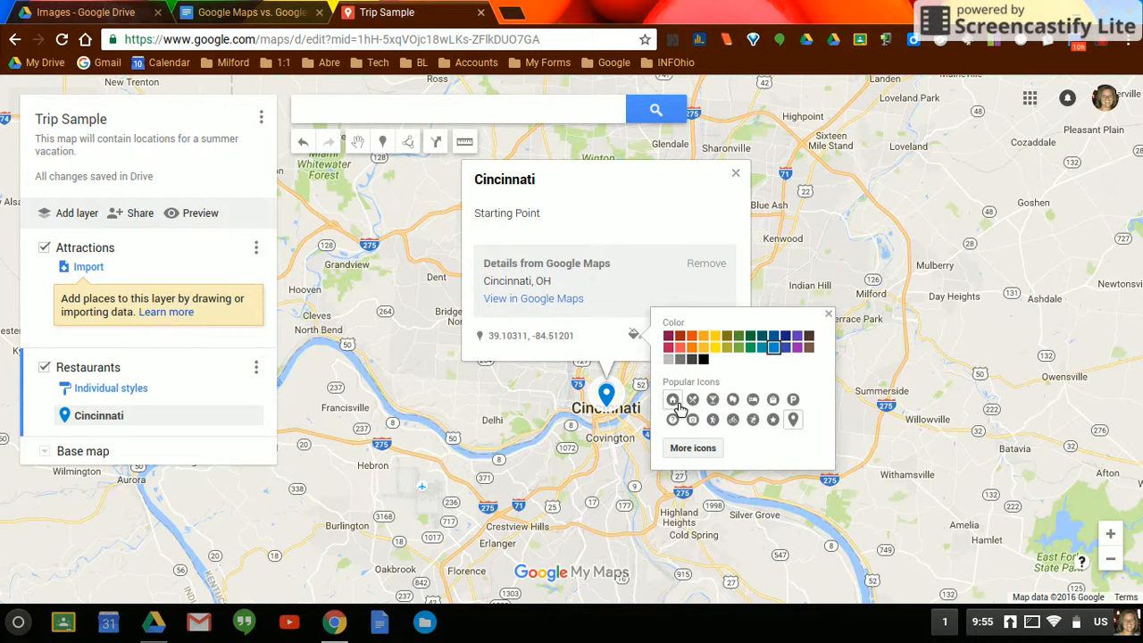
pyautogui.click(672, 400)
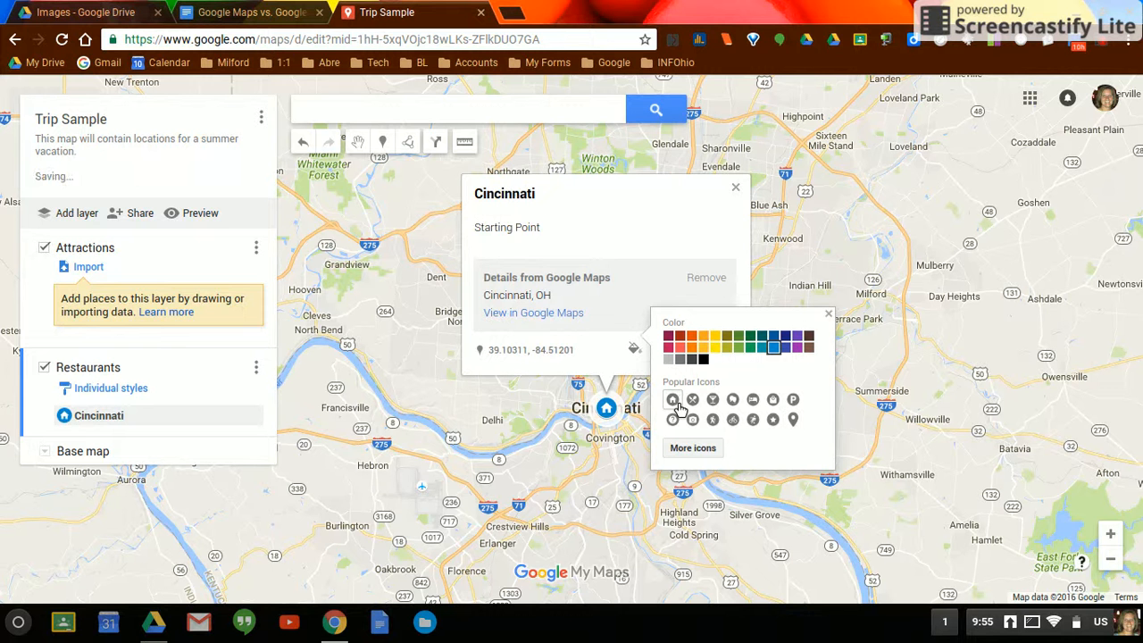
pyautogui.click(682, 339)
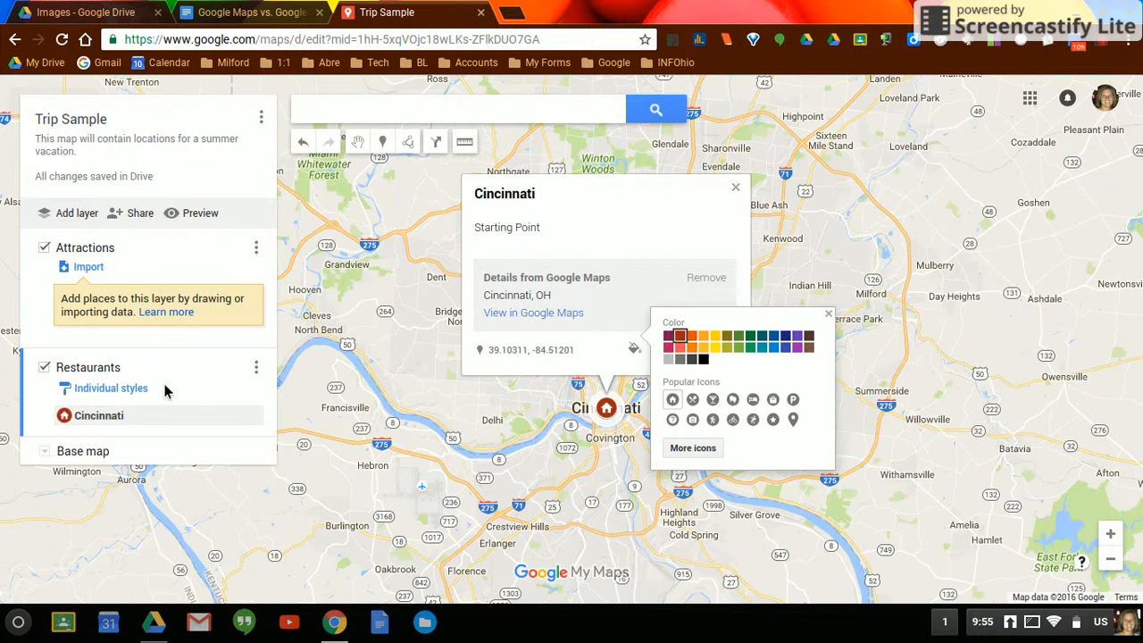
pyautogui.click(827, 314)
pyautogui.click(735, 189)
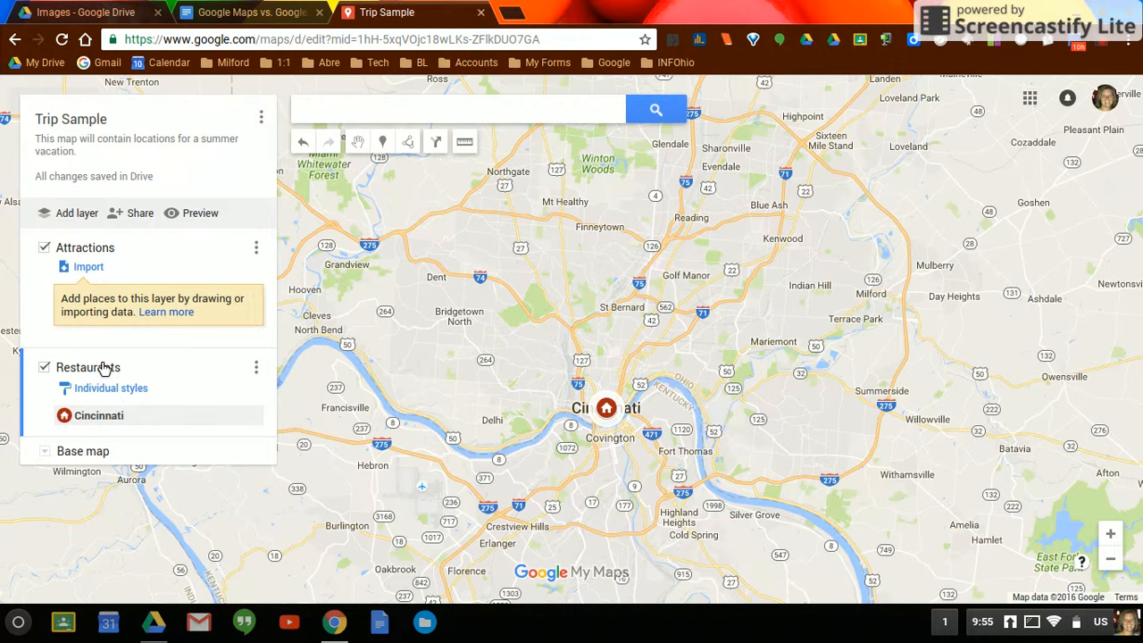
# - Move the Cincinnati placemark from the Restaurants layer into the Attractions layer and close its details
pyautogui.click(102, 416)
pyautogui.moveTo(109, 397); pyautogui.dragTo(100, 305)
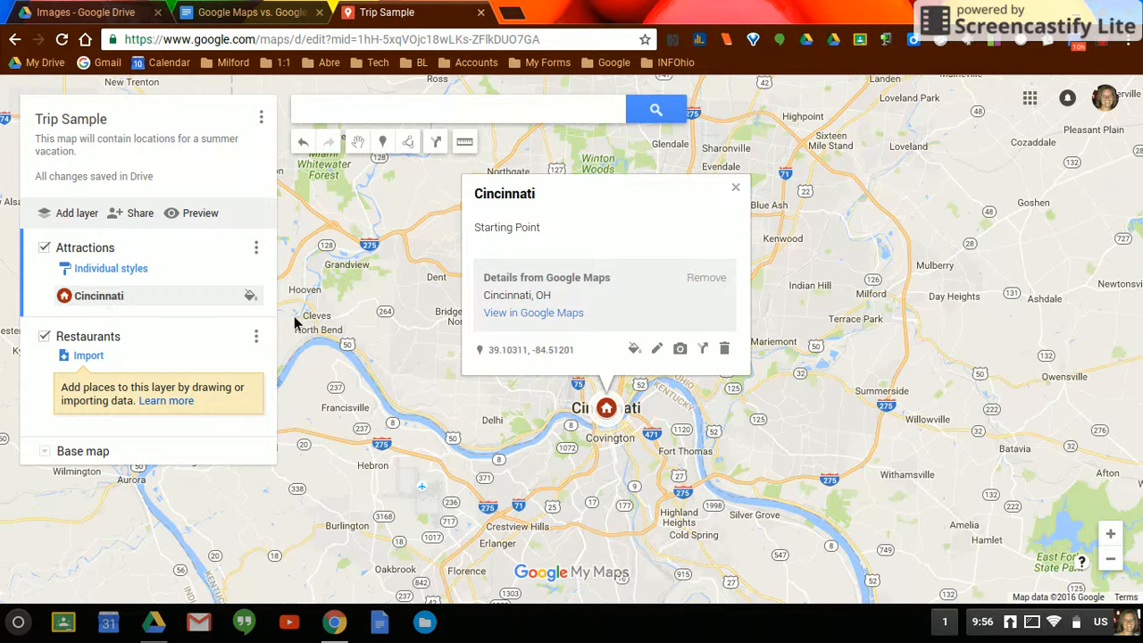
pyautogui.click(734, 188)
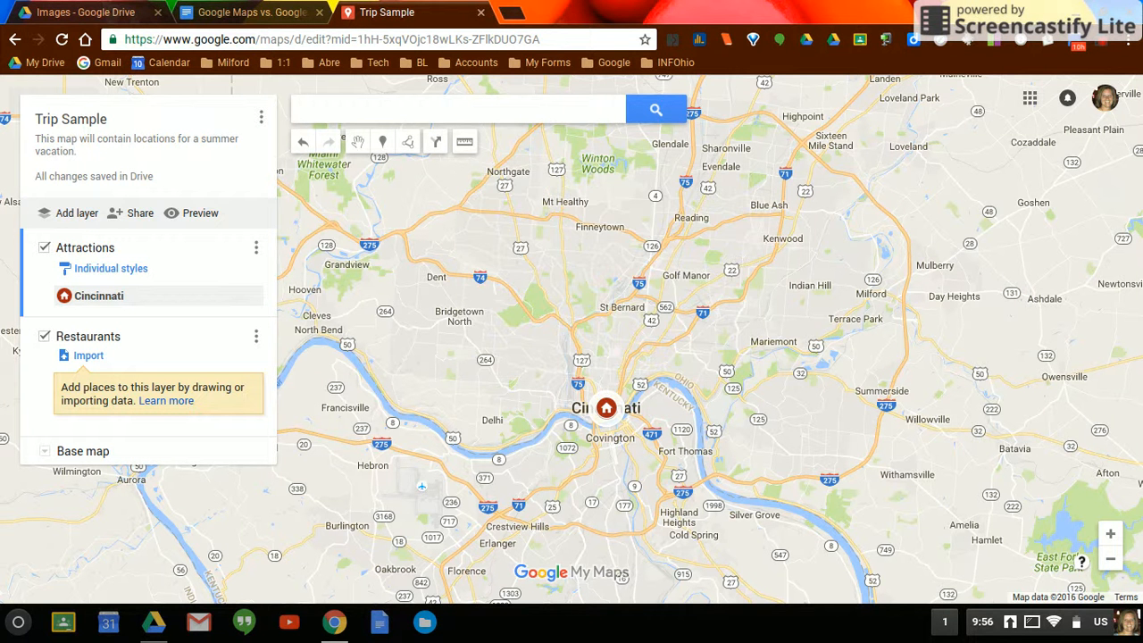
# - Search for Disney World and add Walt Disney World Resort in Orlando, FL to the Attractions layer as a placemark
pyautogui.click(396, 111)
pyautogui.write('Di')
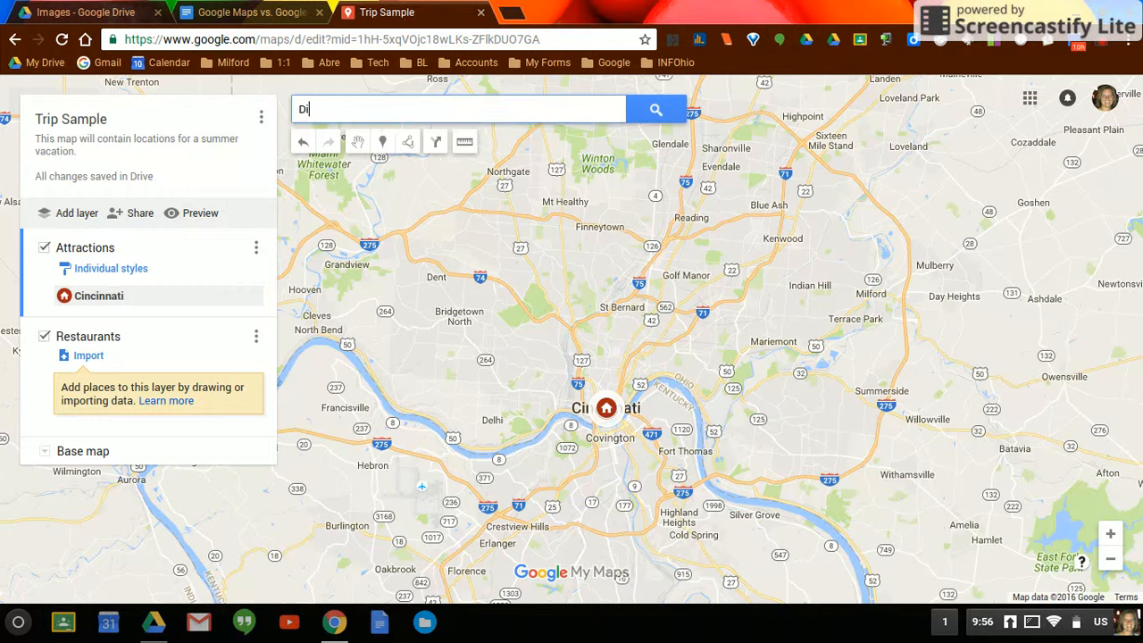
pyautogui.write('sney wo')
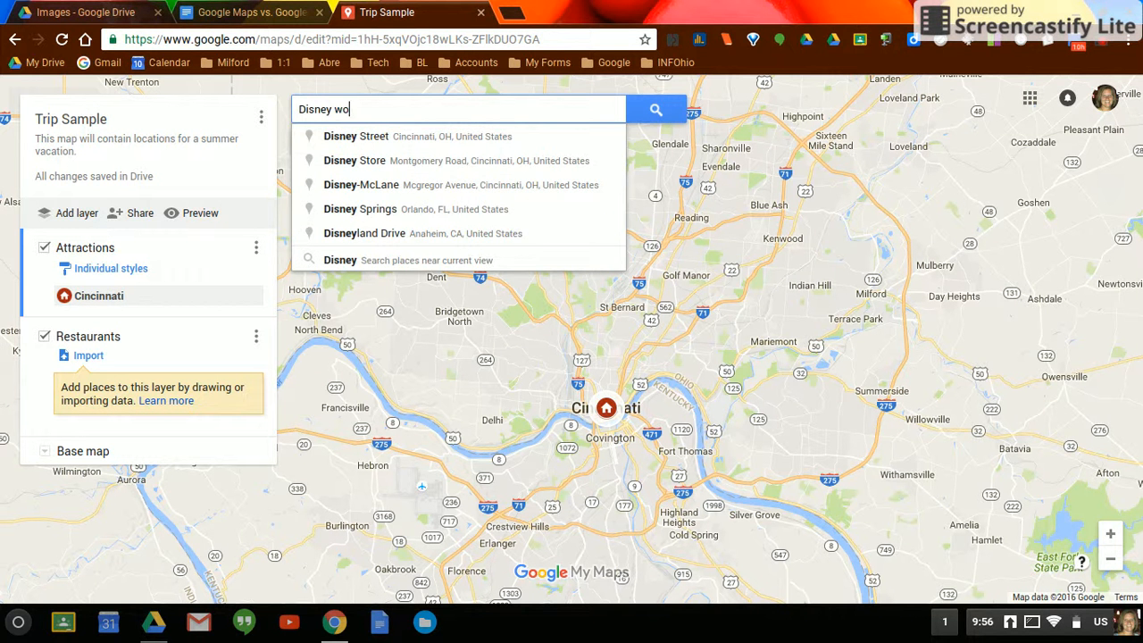
pyautogui.write('rld')
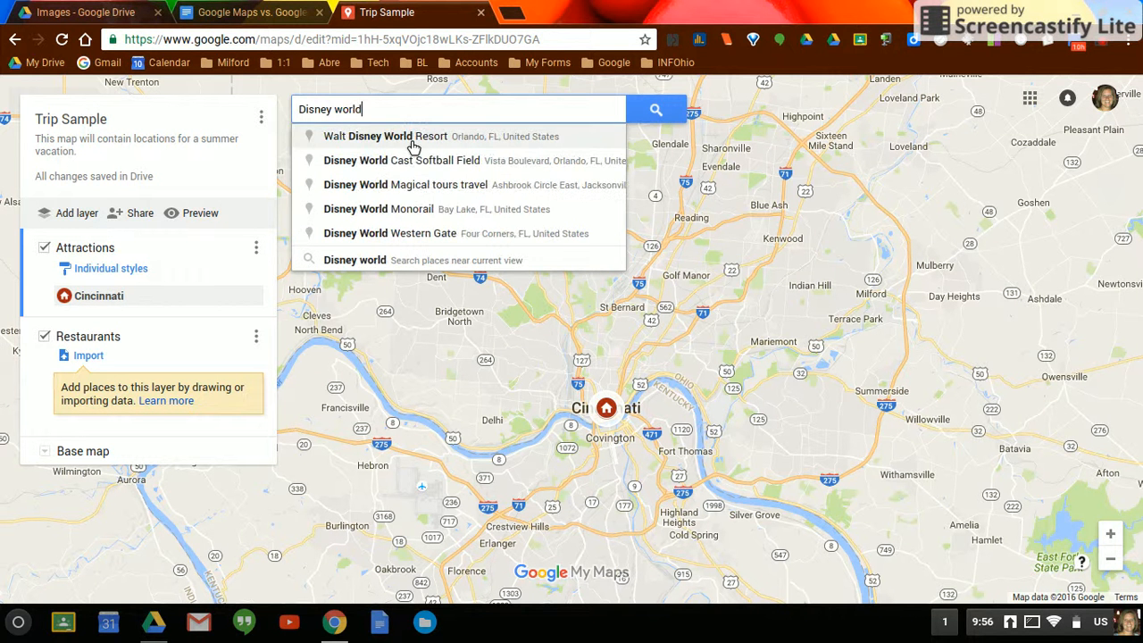
pyautogui.click(411, 143)
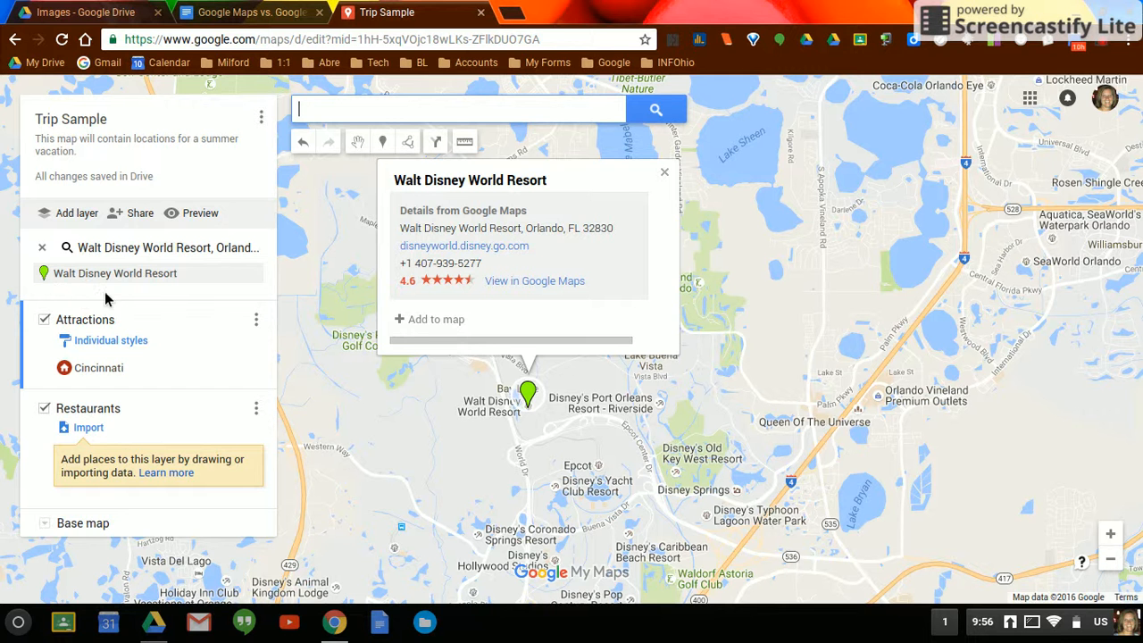
pyautogui.click(436, 319)
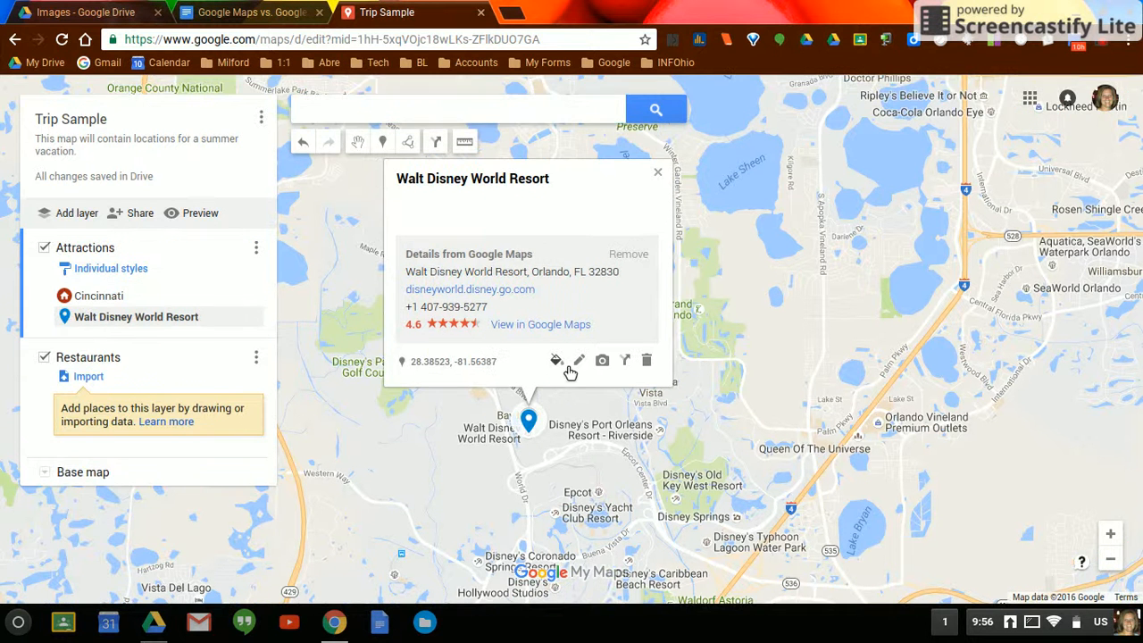
# - Style the Walt Disney World Resort placemark with the star icon in purple
pyautogui.click(556, 360)
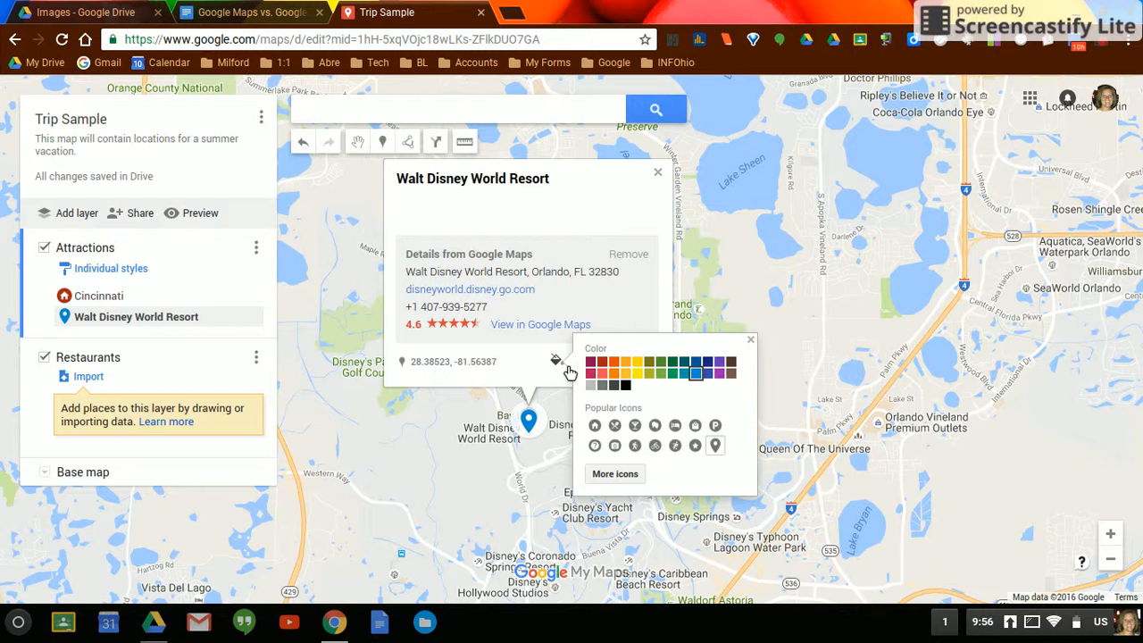
pyautogui.click(720, 360)
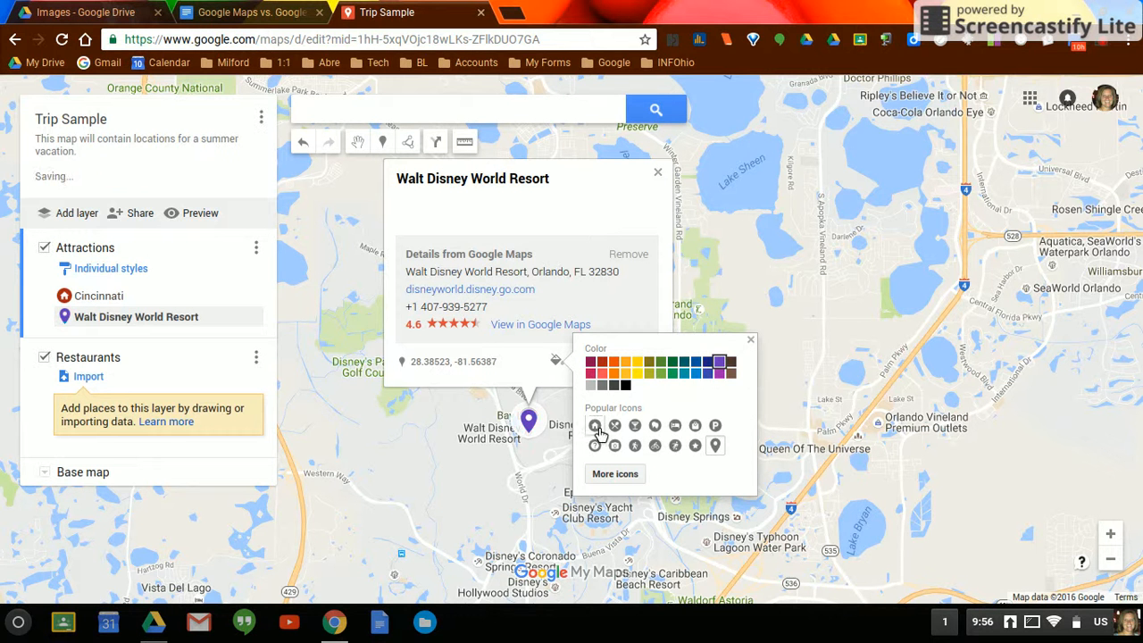
pyautogui.click(695, 445)
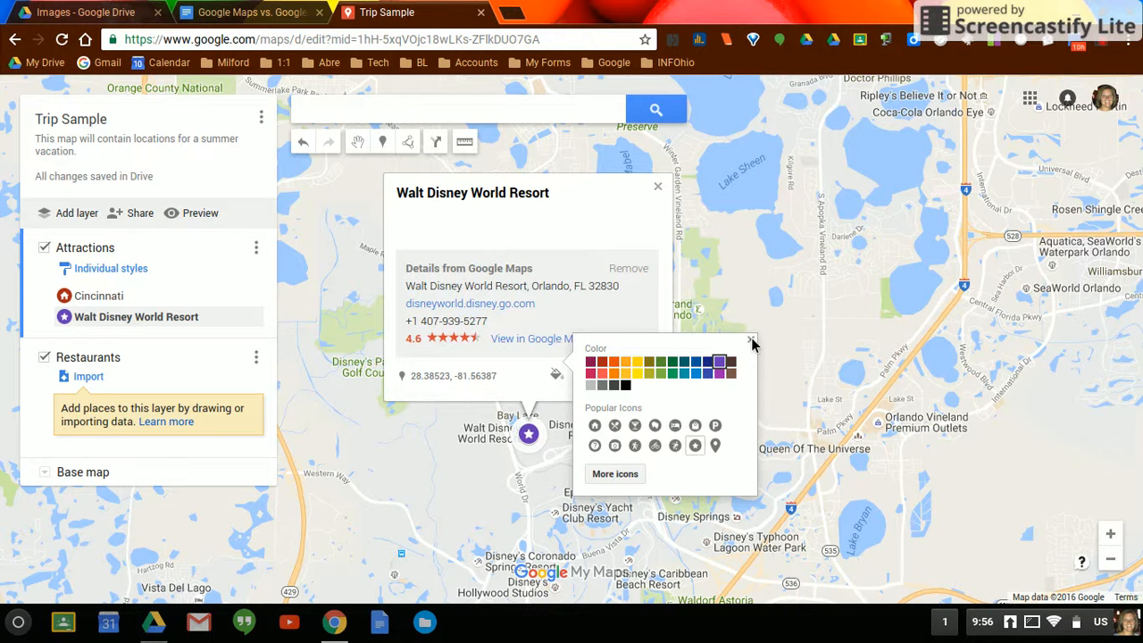
# - Add the description "The Magic Kingdom" to the Walt Disney World Resort placemark and save it
pyautogui.click(580, 376)
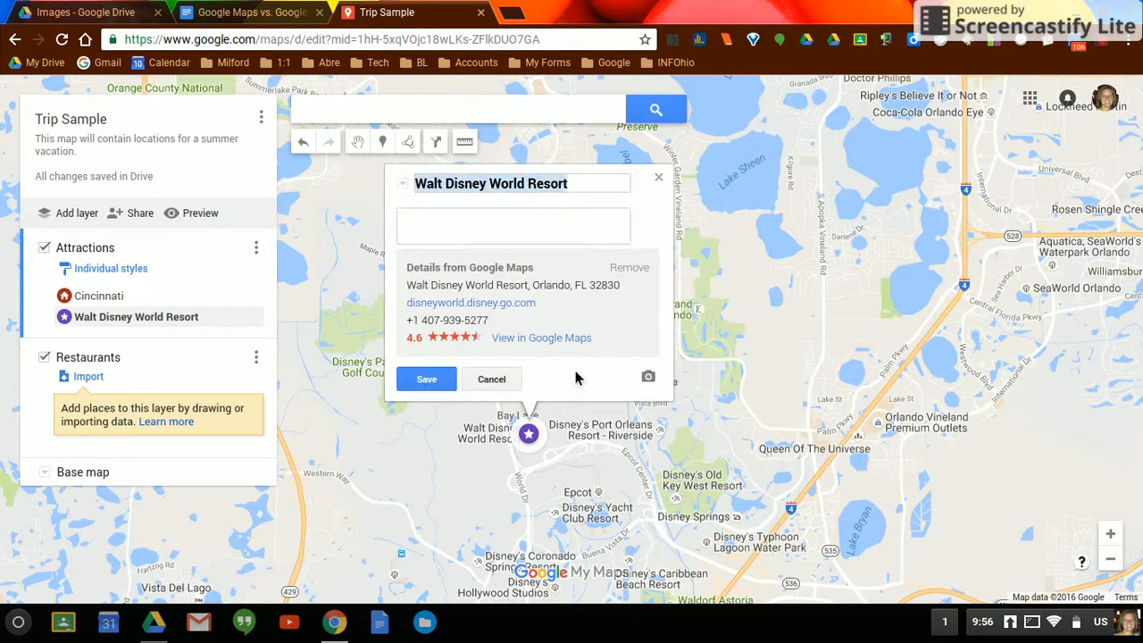
pyautogui.click(462, 239)
pyautogui.write('The Magic Kingdom')
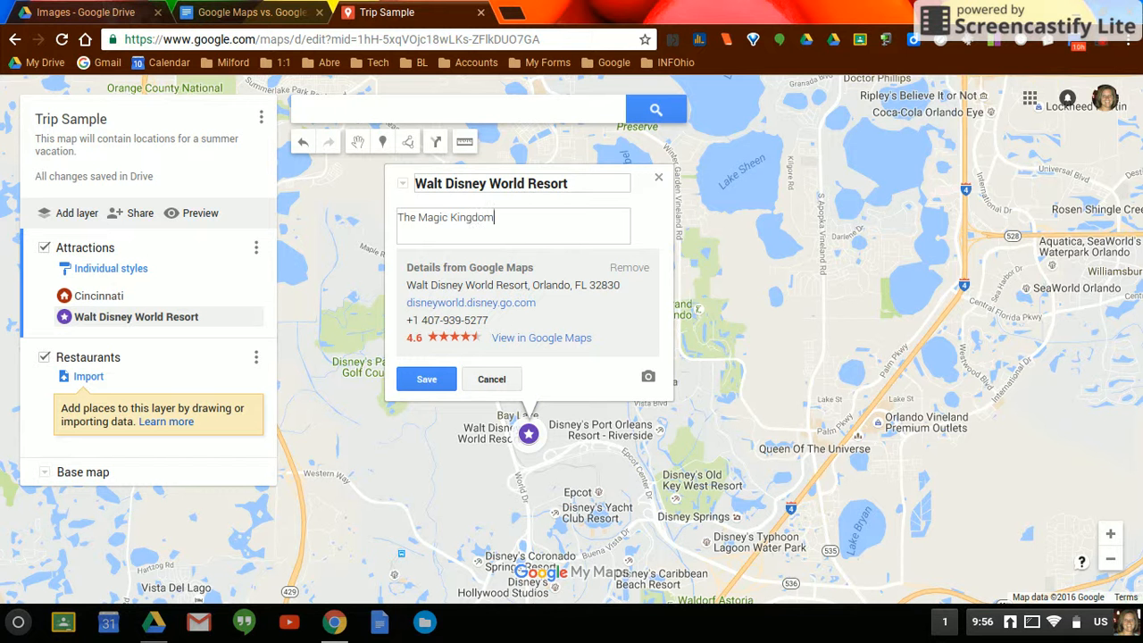
pyautogui.click(427, 379)
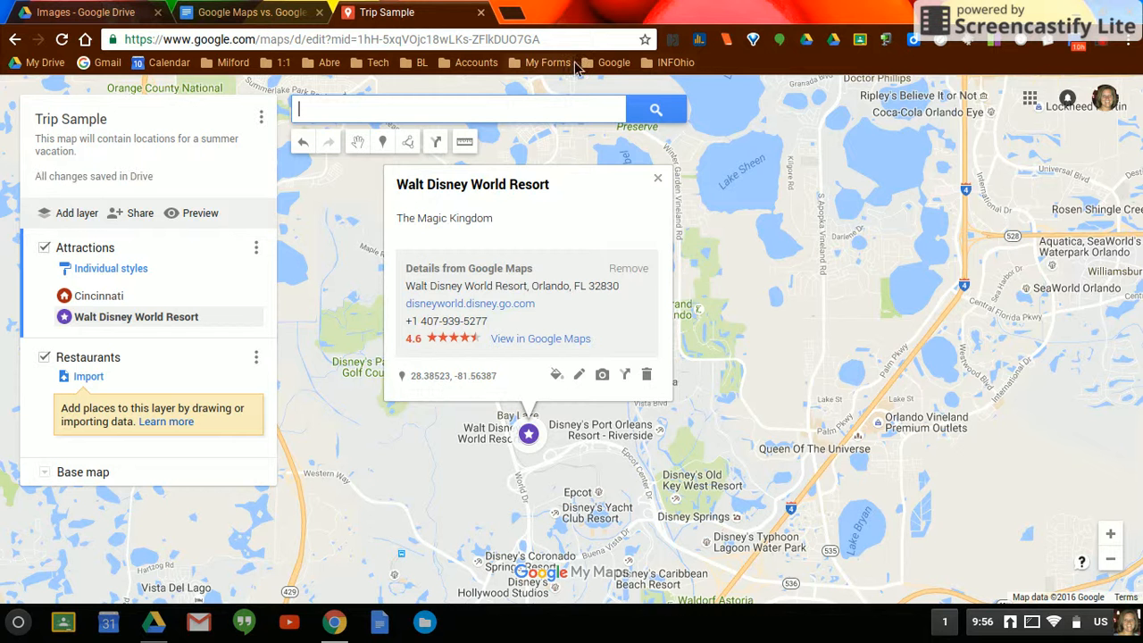
# - Add the first castle photo from a Google Image Search for "disney world" to the Walt Disney World Resort placemark, save it and close its details
pyautogui.click(603, 376)
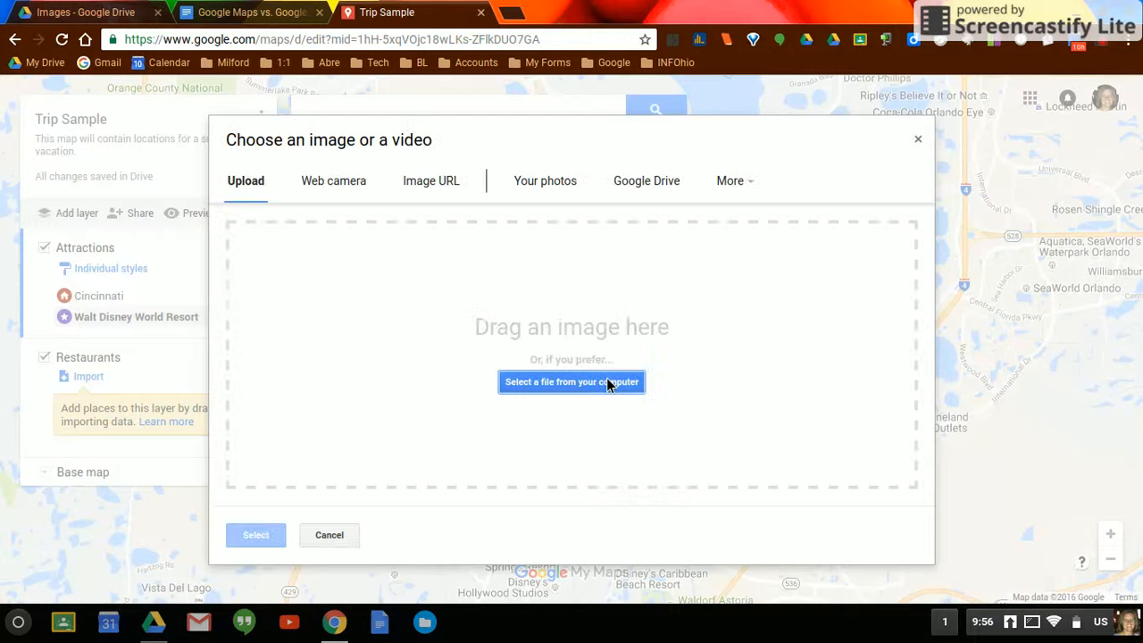
pyautogui.click(757, 189)
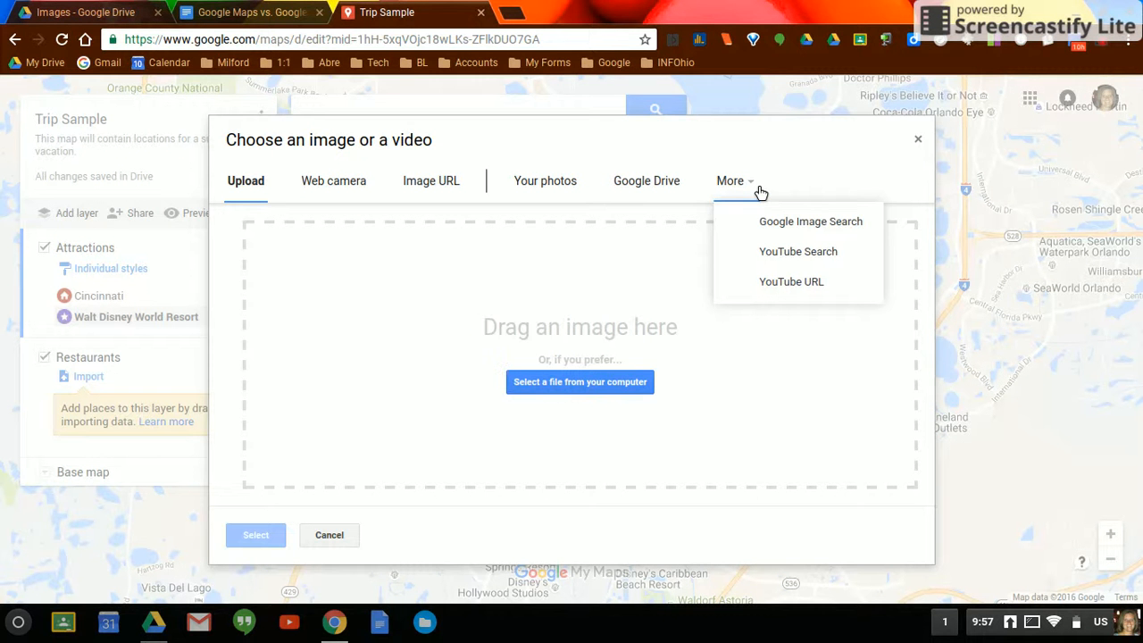
pyautogui.click(787, 229)
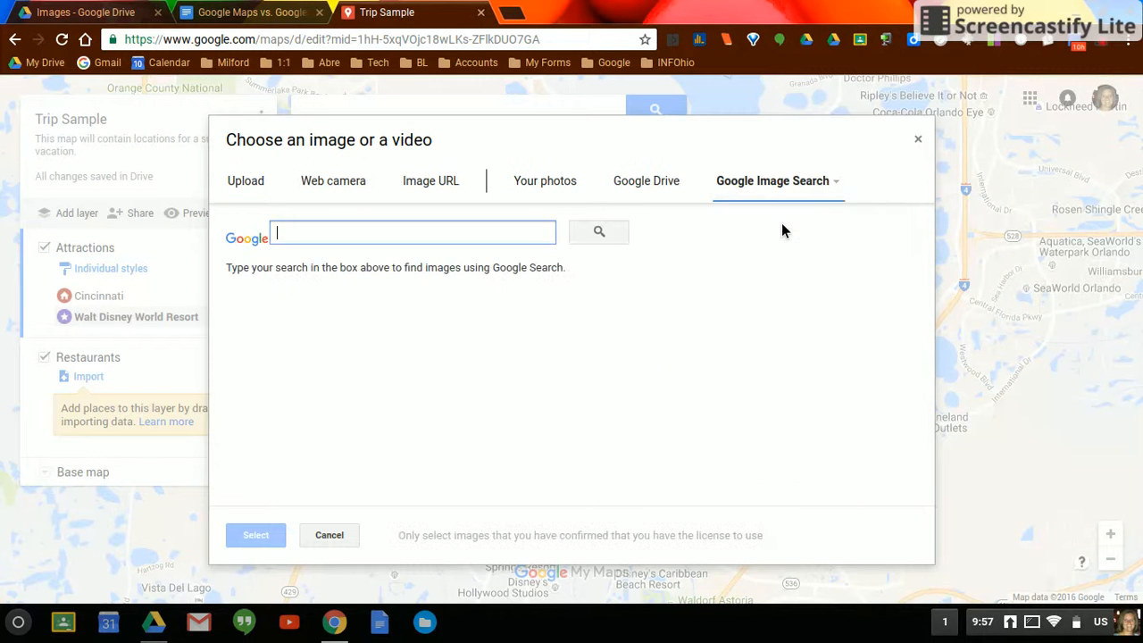
pyautogui.write('disney world')
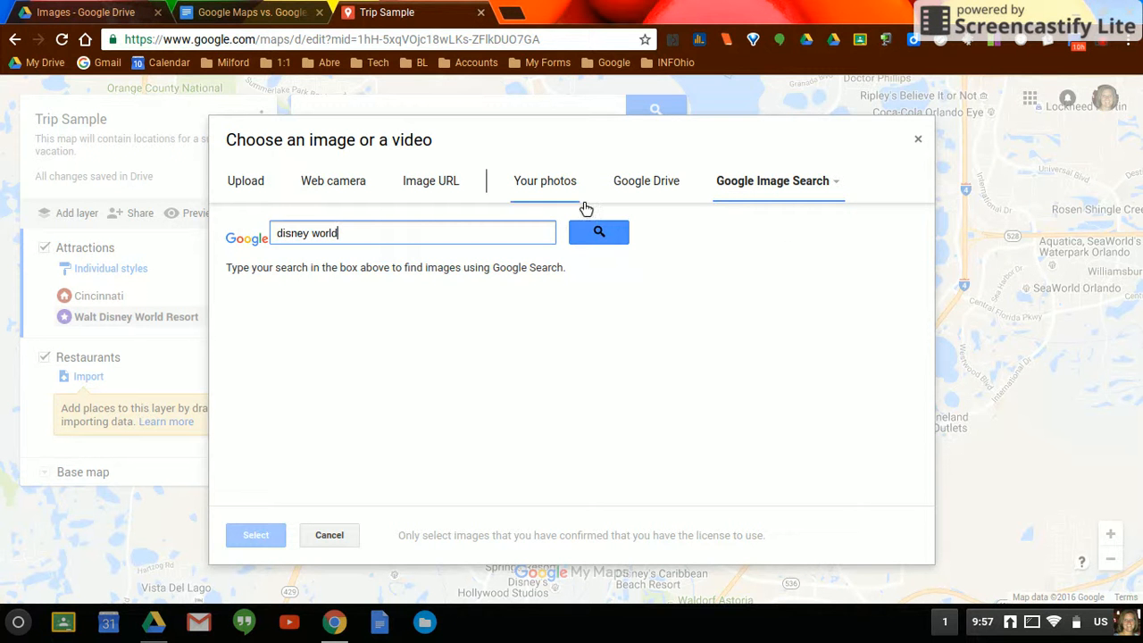
pyautogui.click(586, 237)
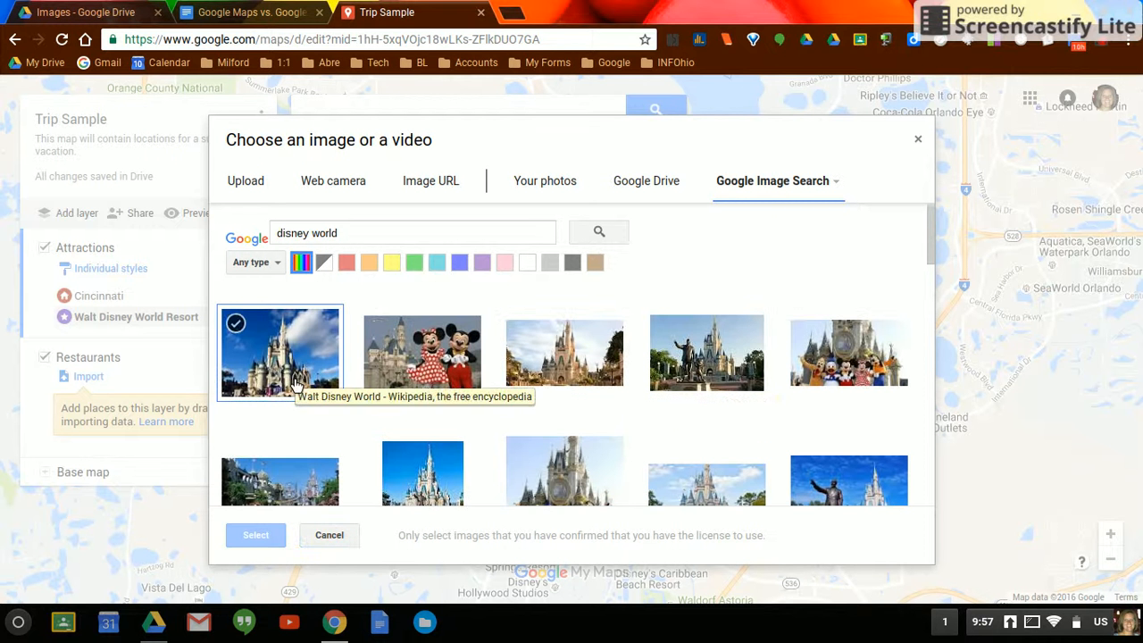
pyautogui.click(298, 382)
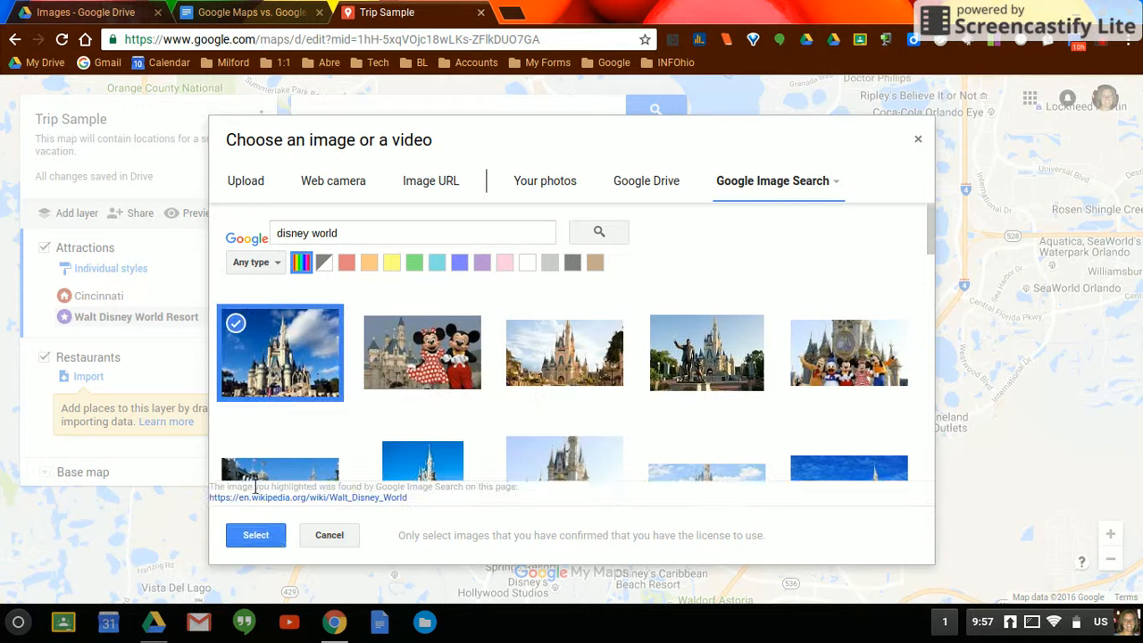
pyautogui.click(270, 535)
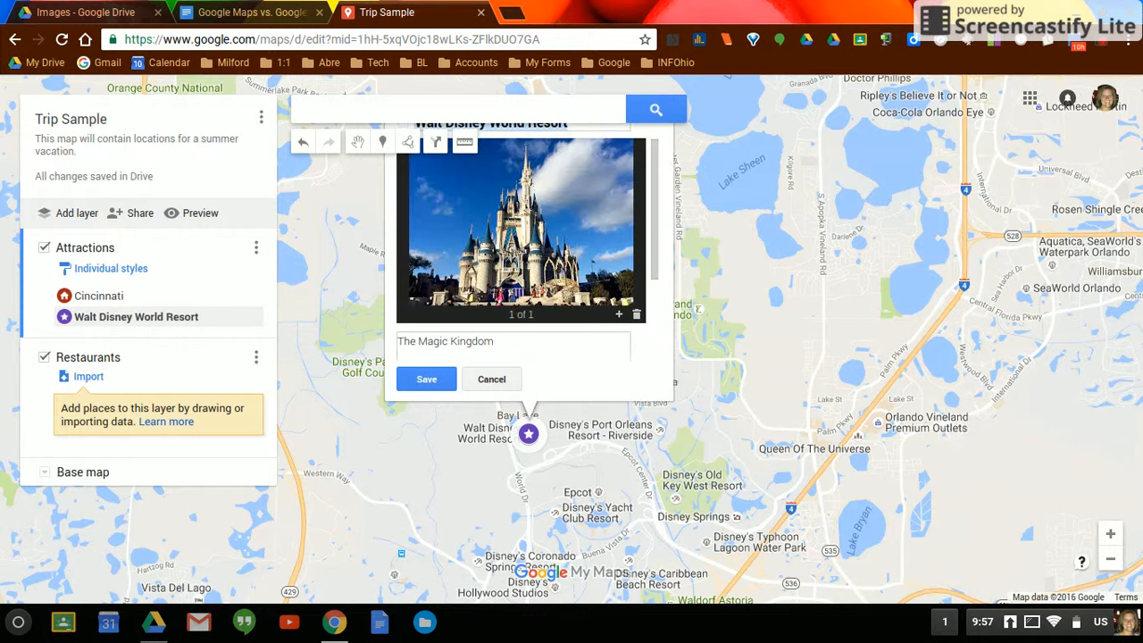
pyautogui.click(427, 379)
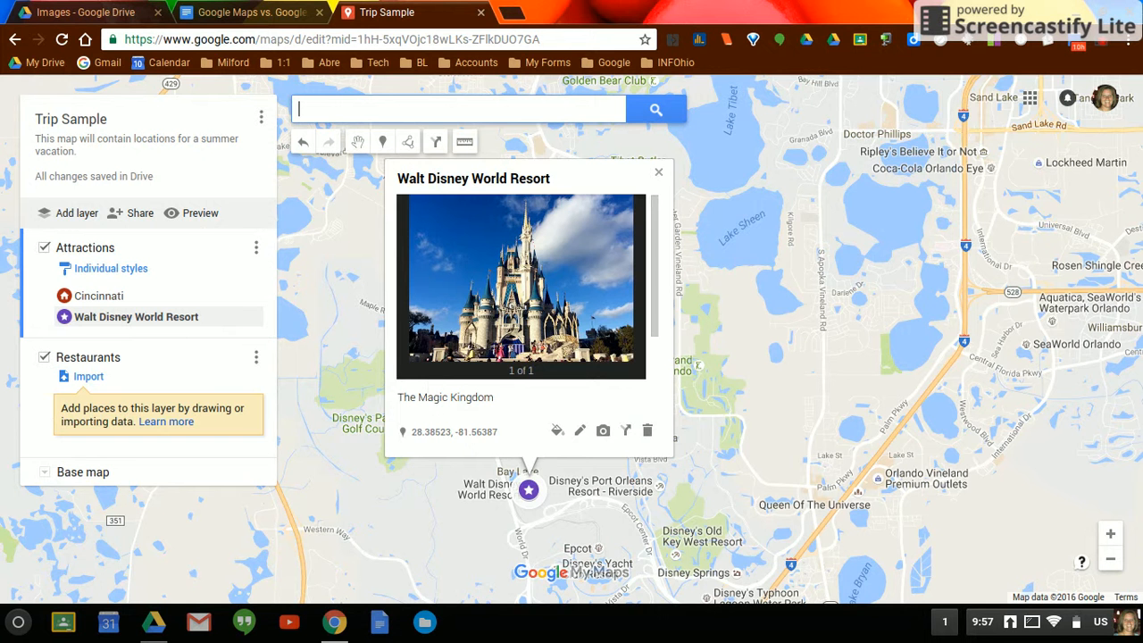
pyautogui.click(659, 173)
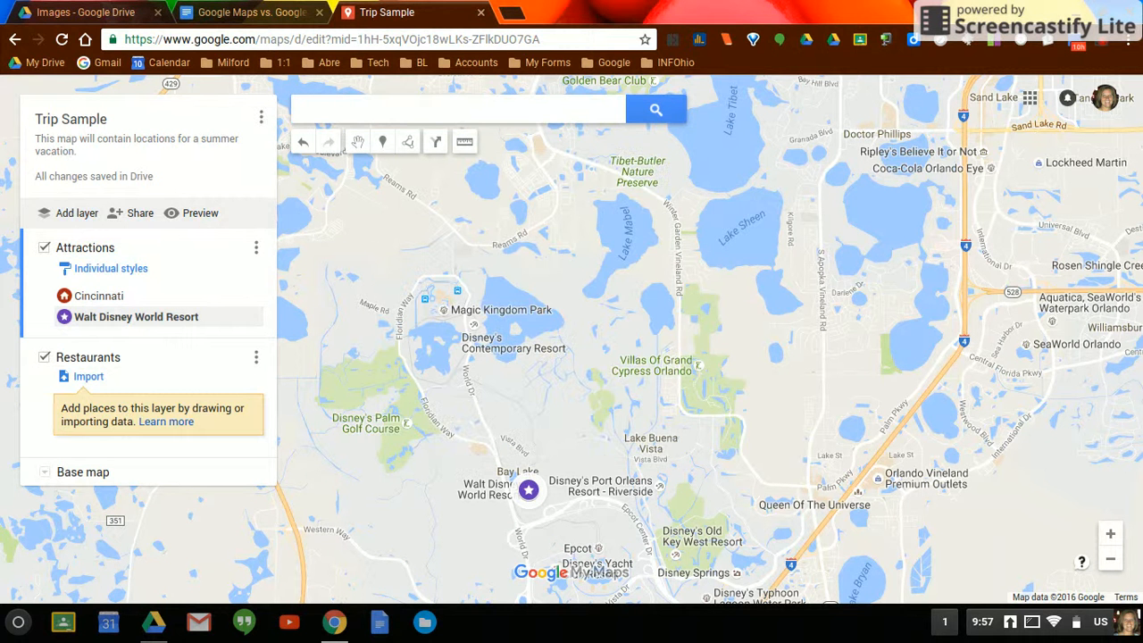
# - Check the Walt Disney World Resort details from both its map marker and its layer entry, closing them each time
pyautogui.click(532, 491)
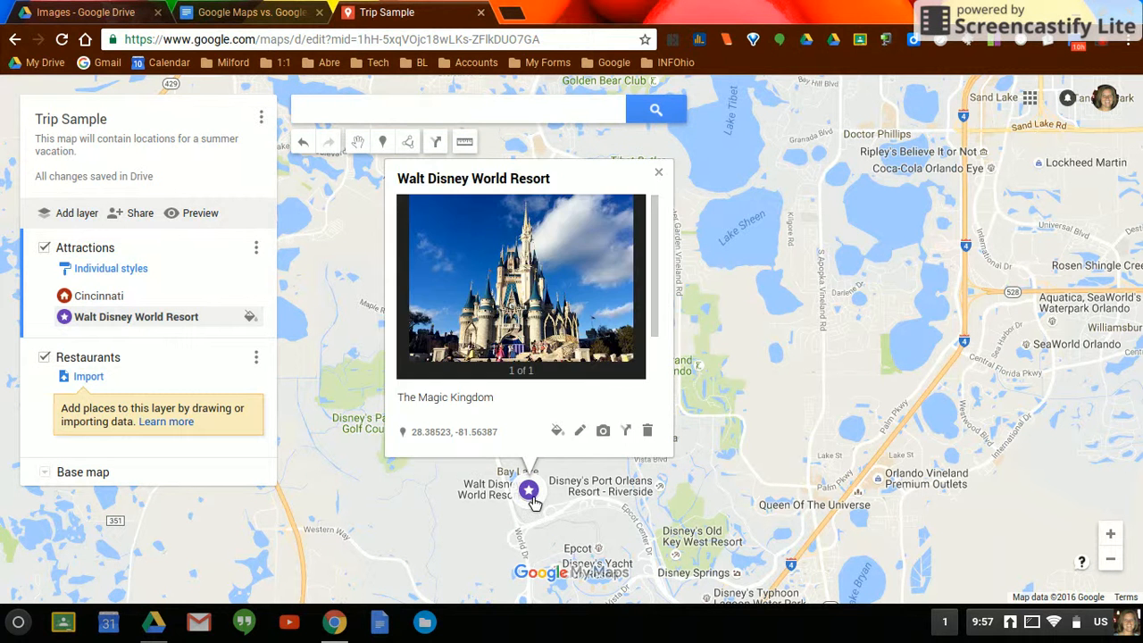
pyautogui.click(659, 173)
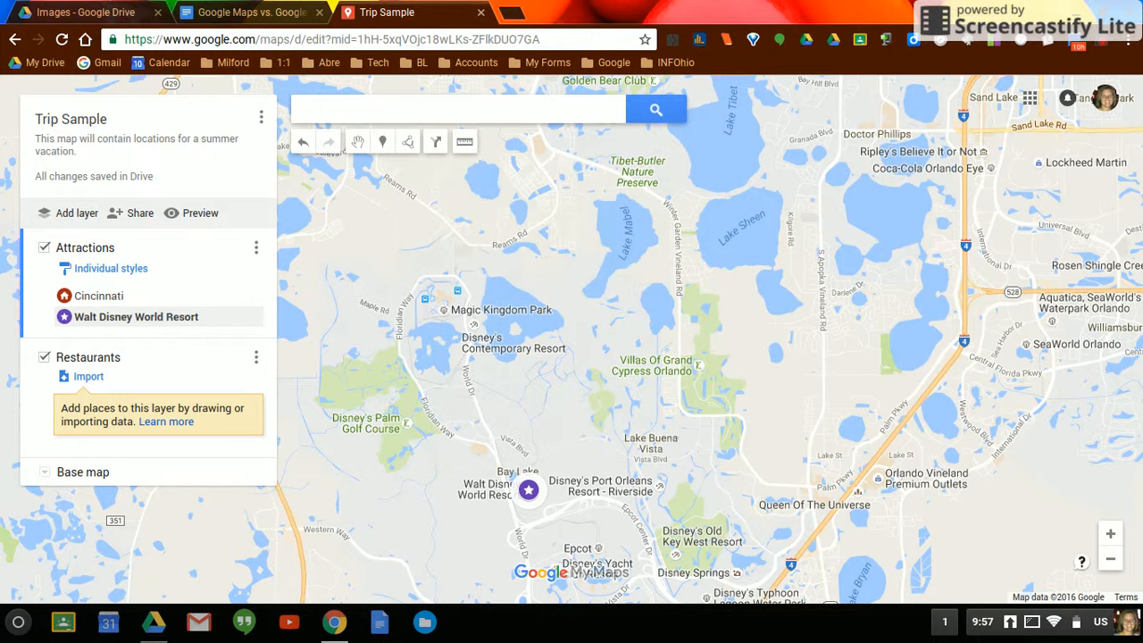
pyautogui.click(96, 319)
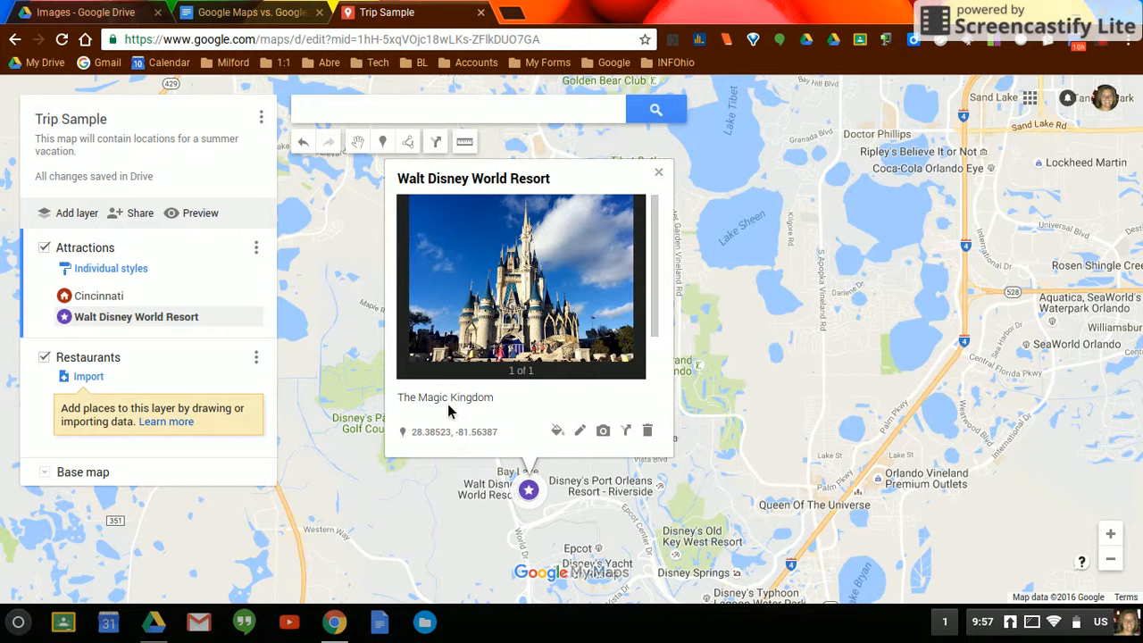
pyautogui.click(658, 173)
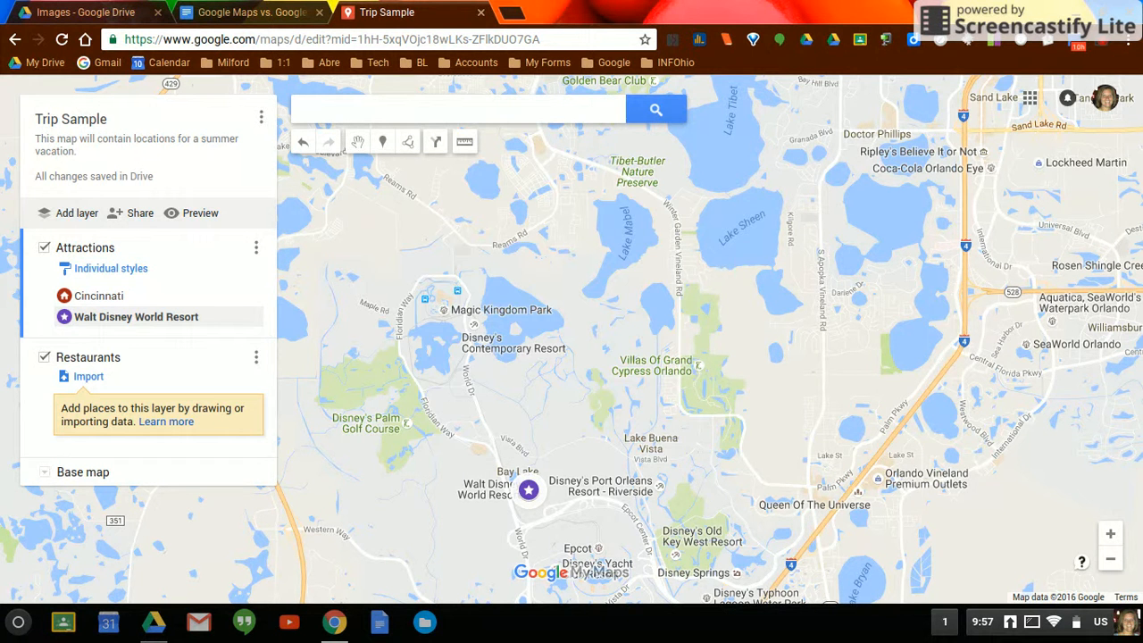
# - View the Cincinnati and Walt Disney World Resort placemarks together on the map of the eastern United States
pyautogui.click(1111, 560)
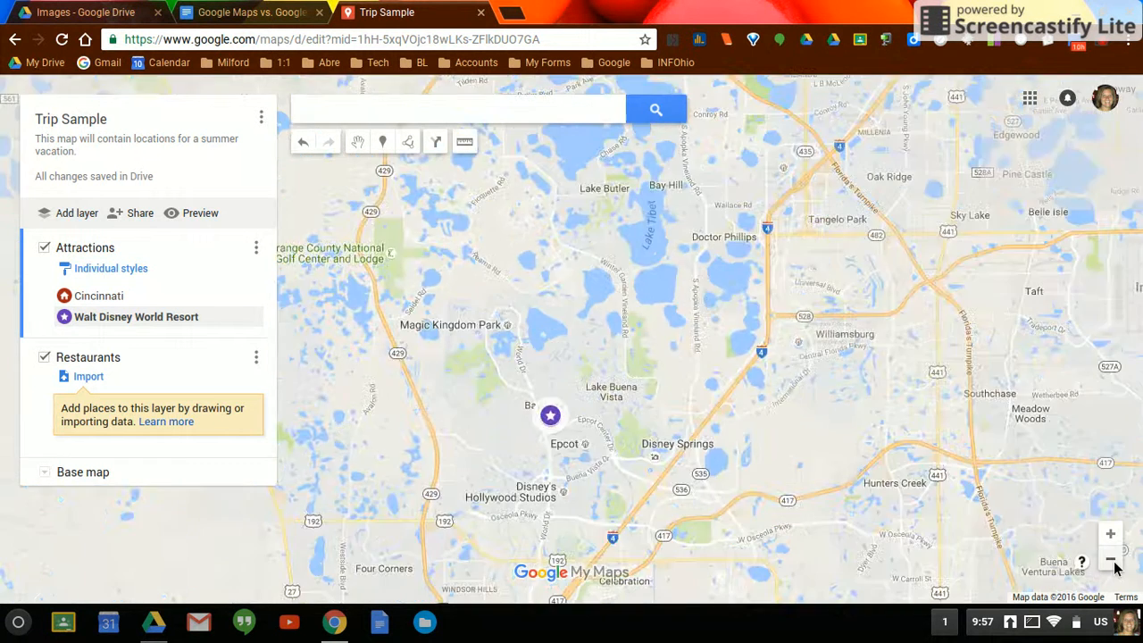
pyautogui.click(1111, 561)
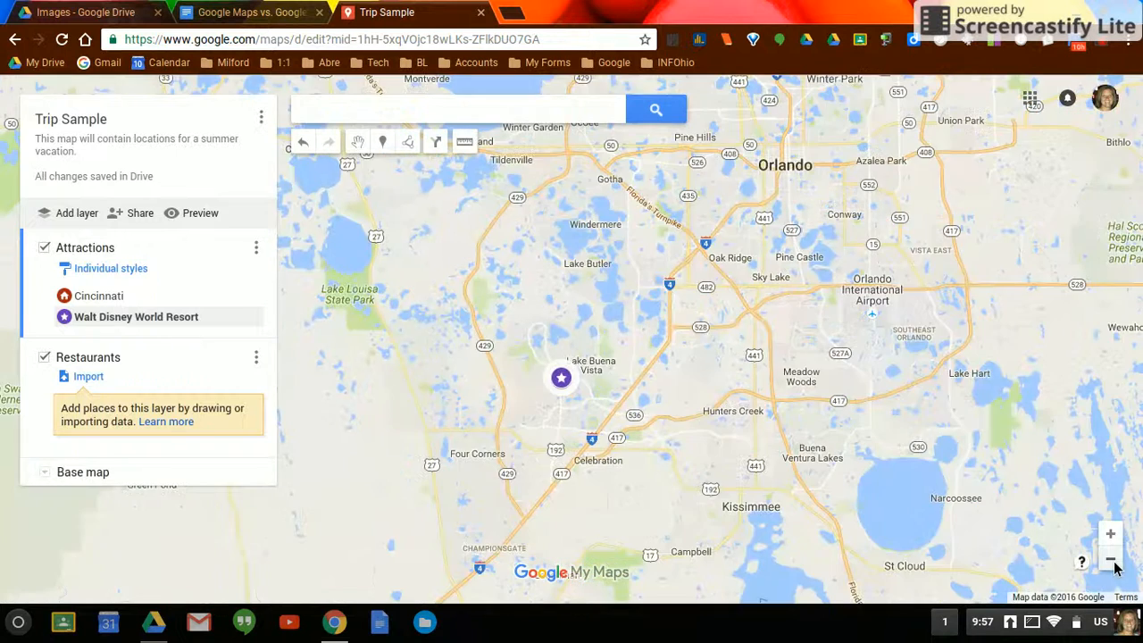
pyautogui.click(1112, 561)
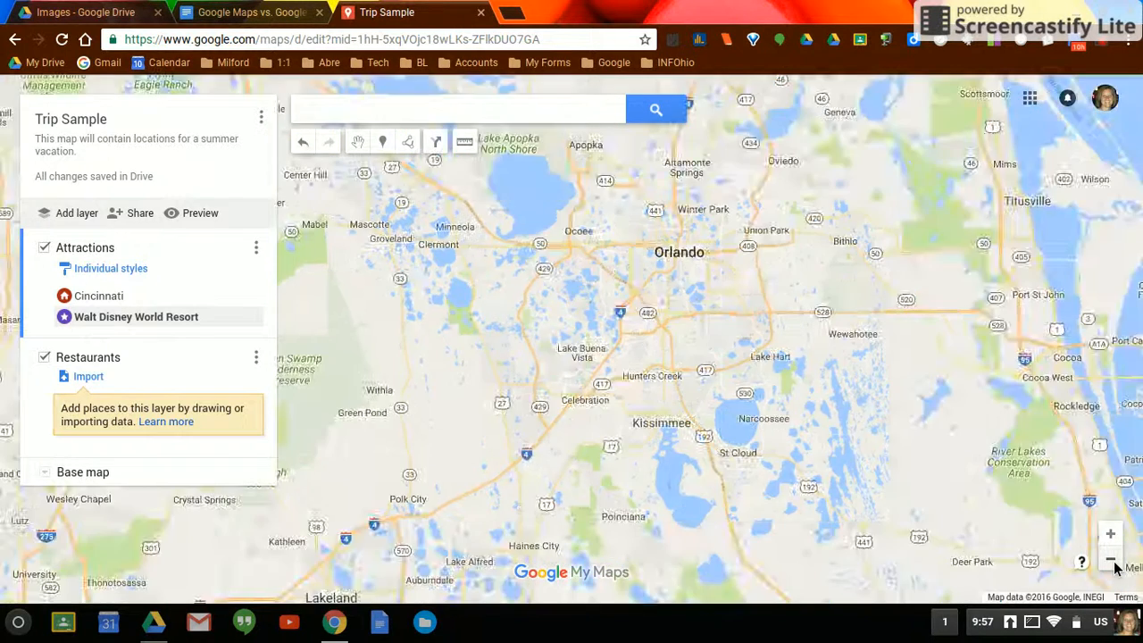
pyautogui.click(1111, 561)
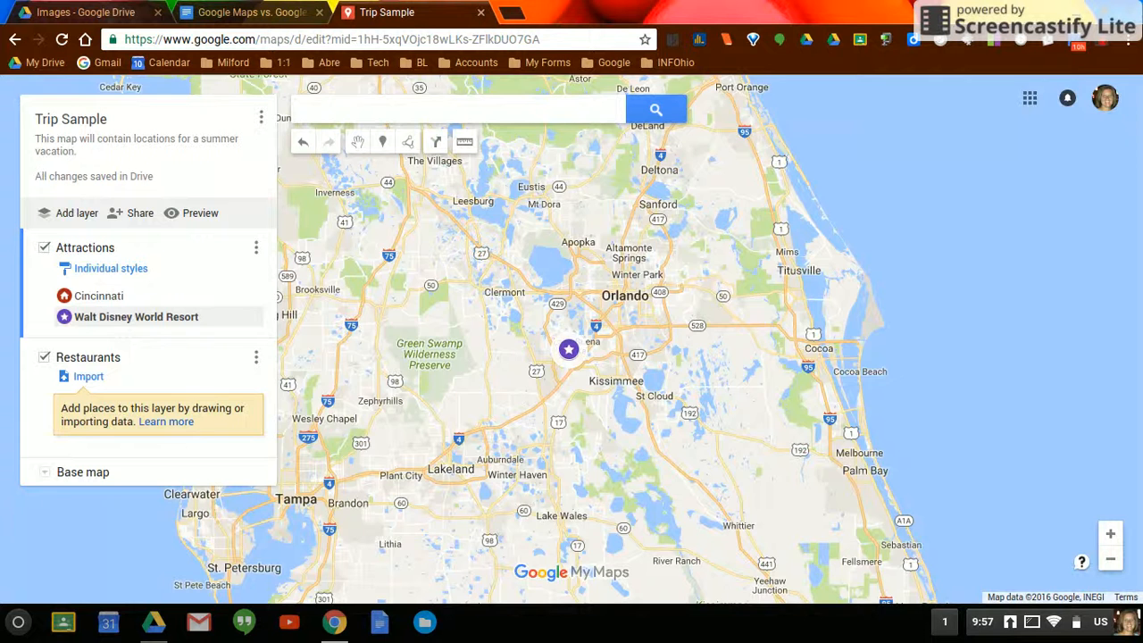
pyautogui.click(1110, 559)
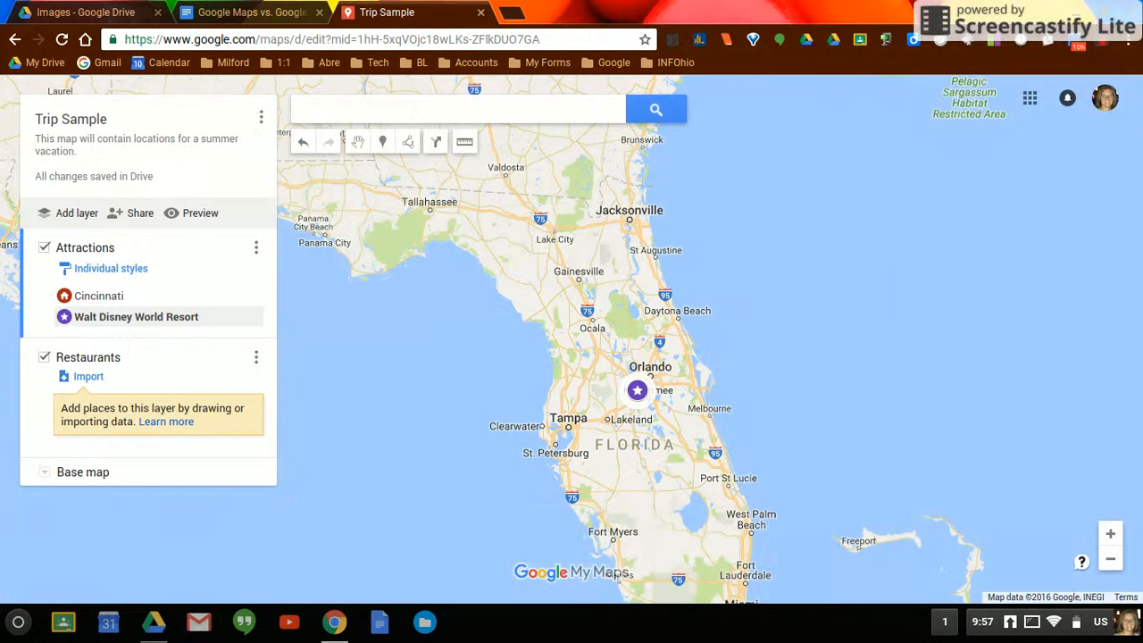
pyautogui.click(1111, 559)
pyautogui.click(1110, 560)
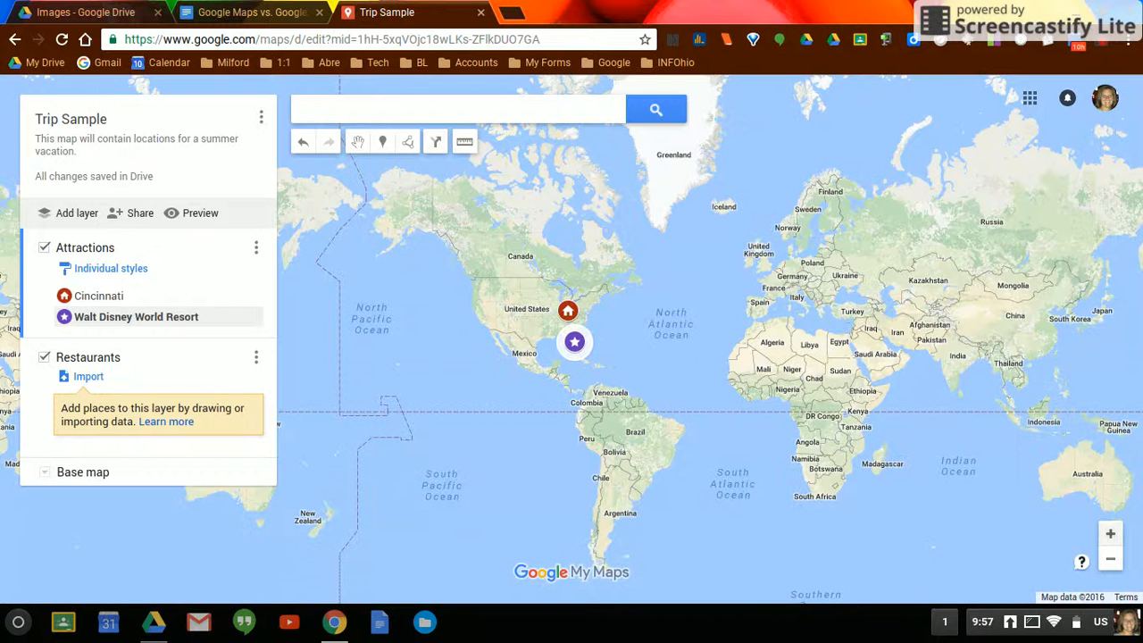
pyautogui.click(1111, 534)
pyautogui.click(1111, 534)
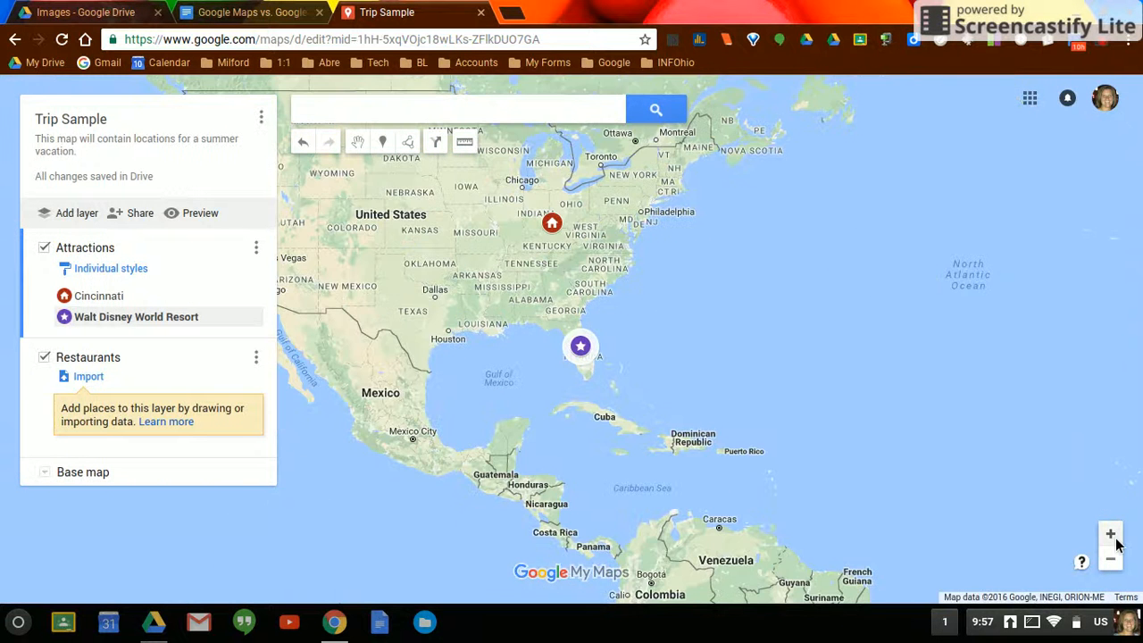
pyautogui.click(1111, 534)
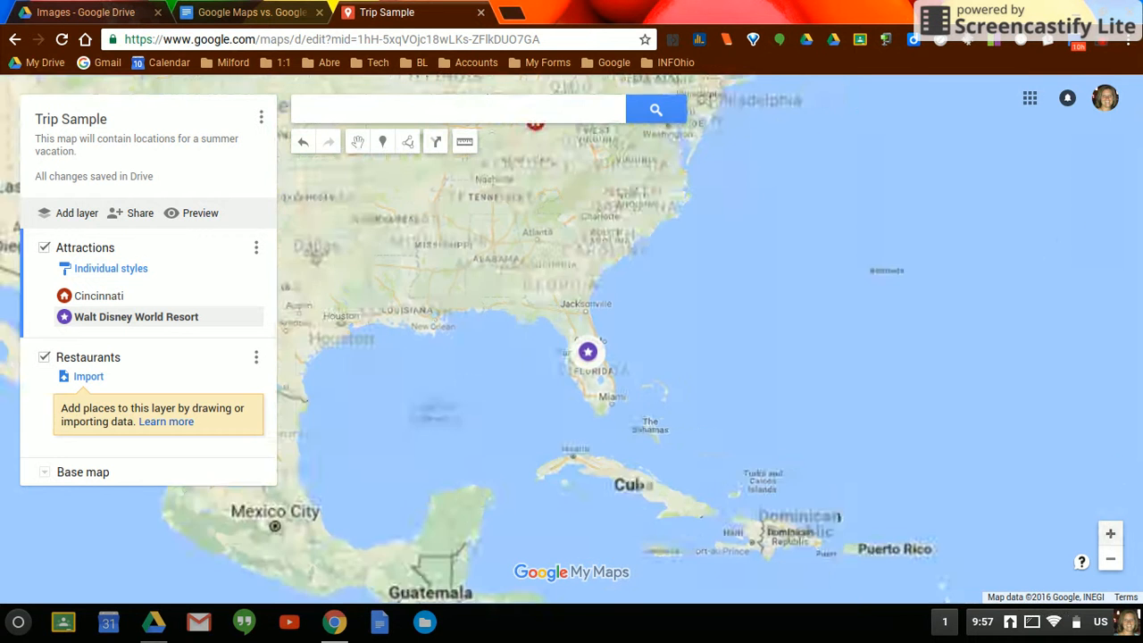
pyautogui.moveTo(678, 268); pyautogui.dragTo(744, 368)
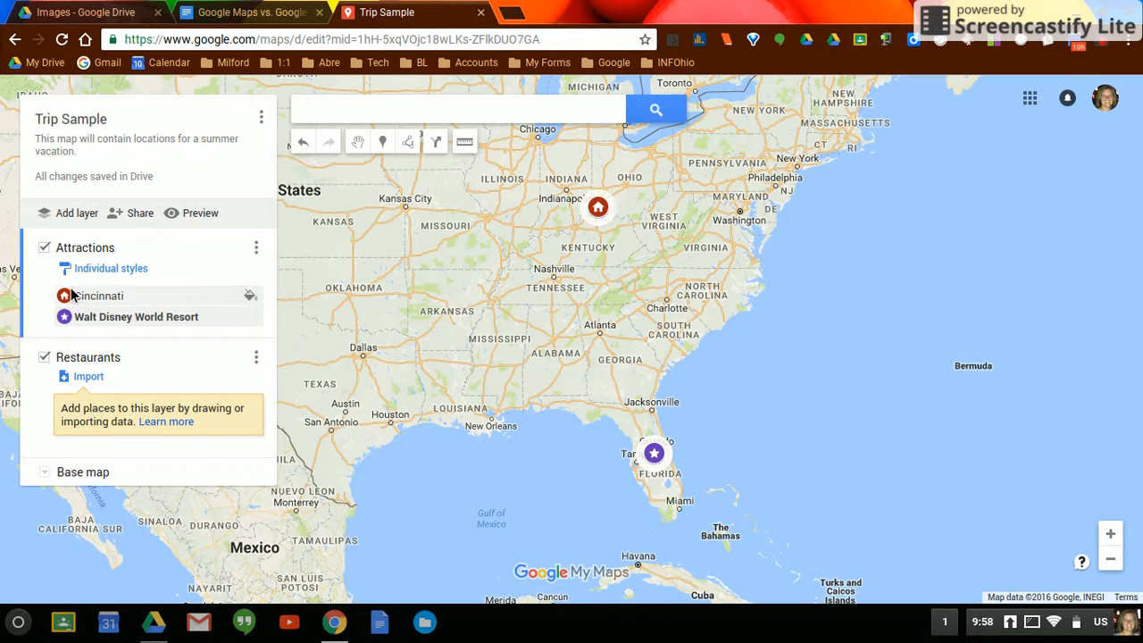
# - Review the Trip Sample map's sharing settings and its invitation options, closing them without inviting anyone
pyautogui.click(140, 214)
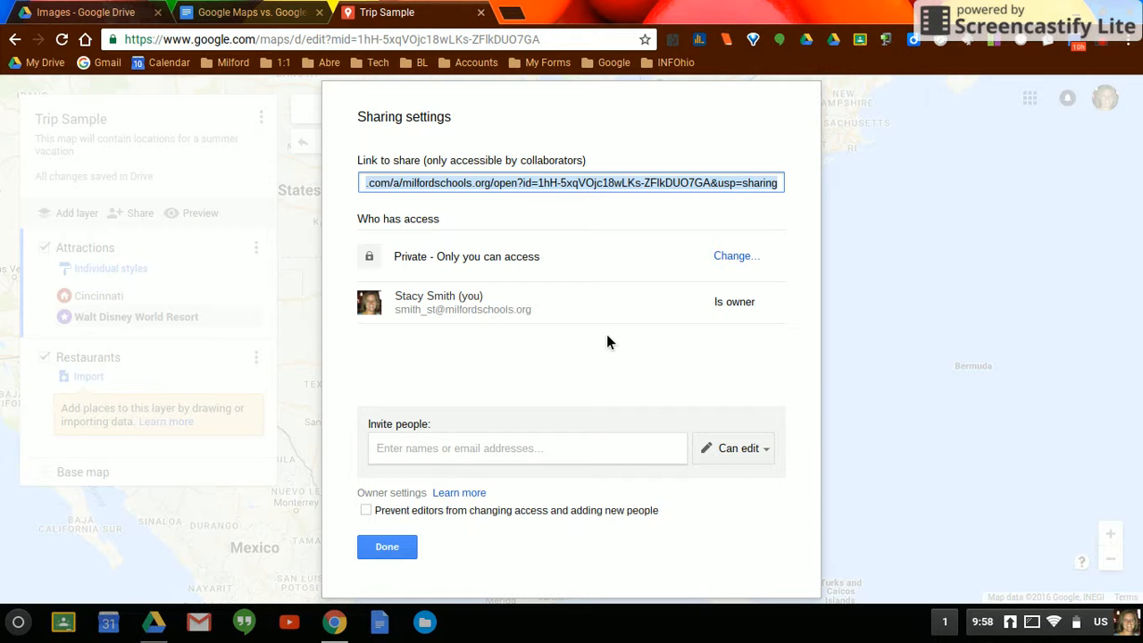
pyautogui.click(420, 456)
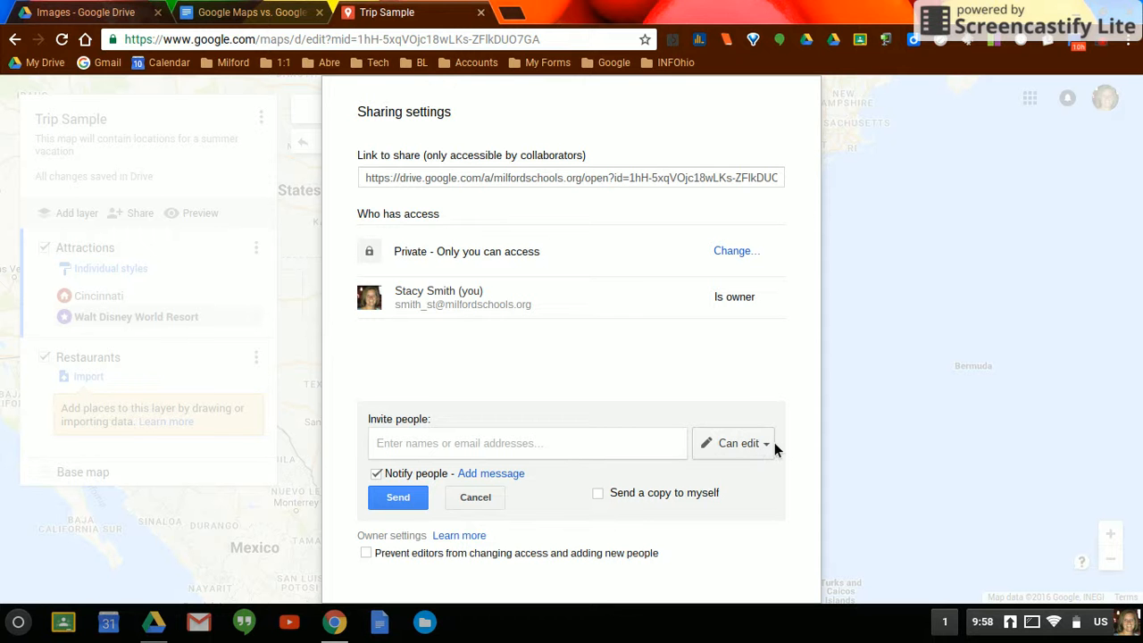
pyautogui.click(483, 505)
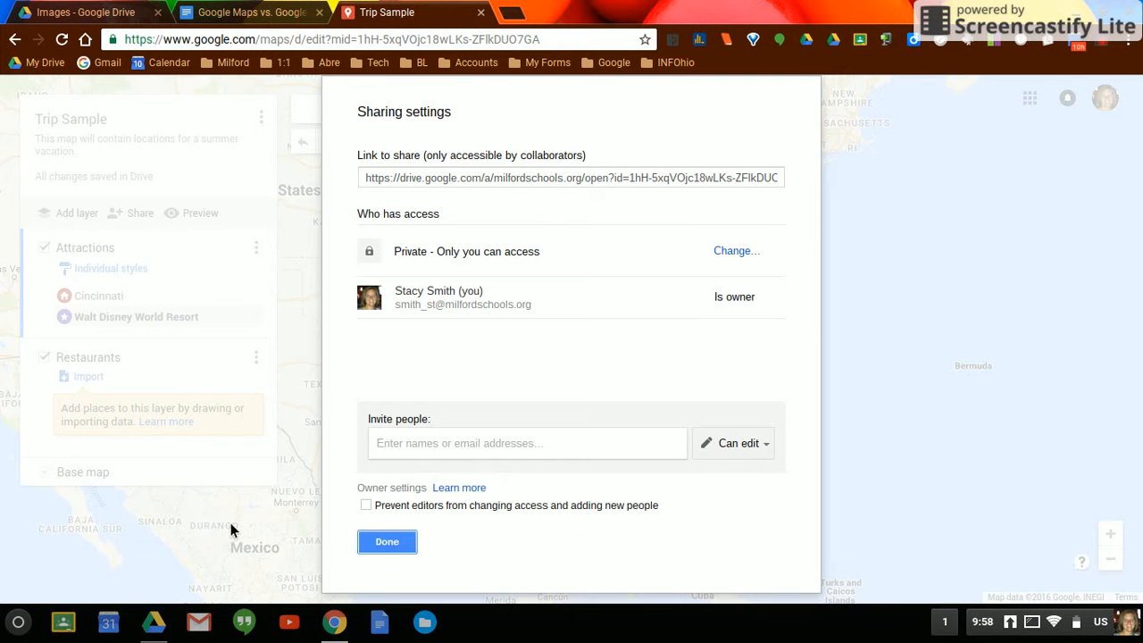
pyautogui.click(399, 548)
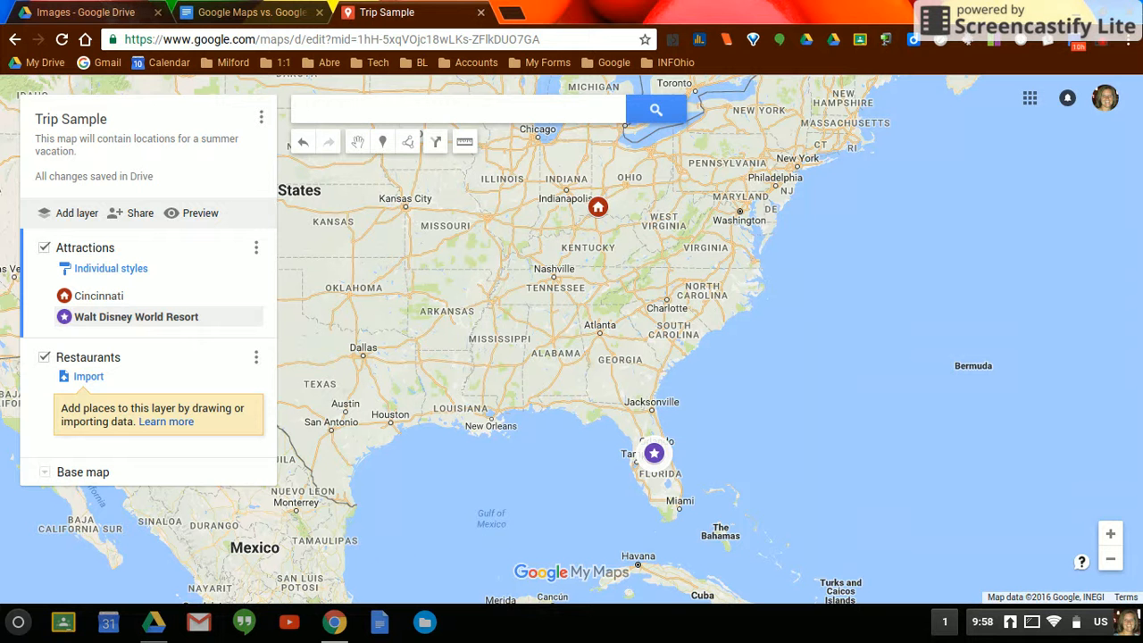
# - Add a driving route from the Cincinnati placemark to the Walt Disney World Resort placemark
pyautogui.click(411, 150)
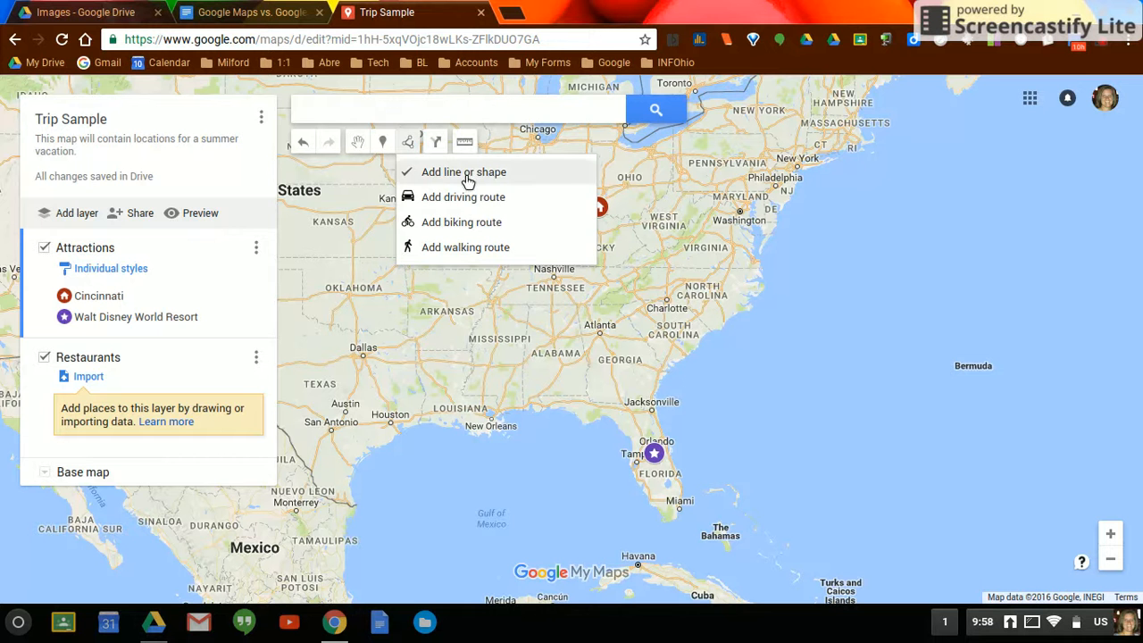
pyautogui.click(474, 199)
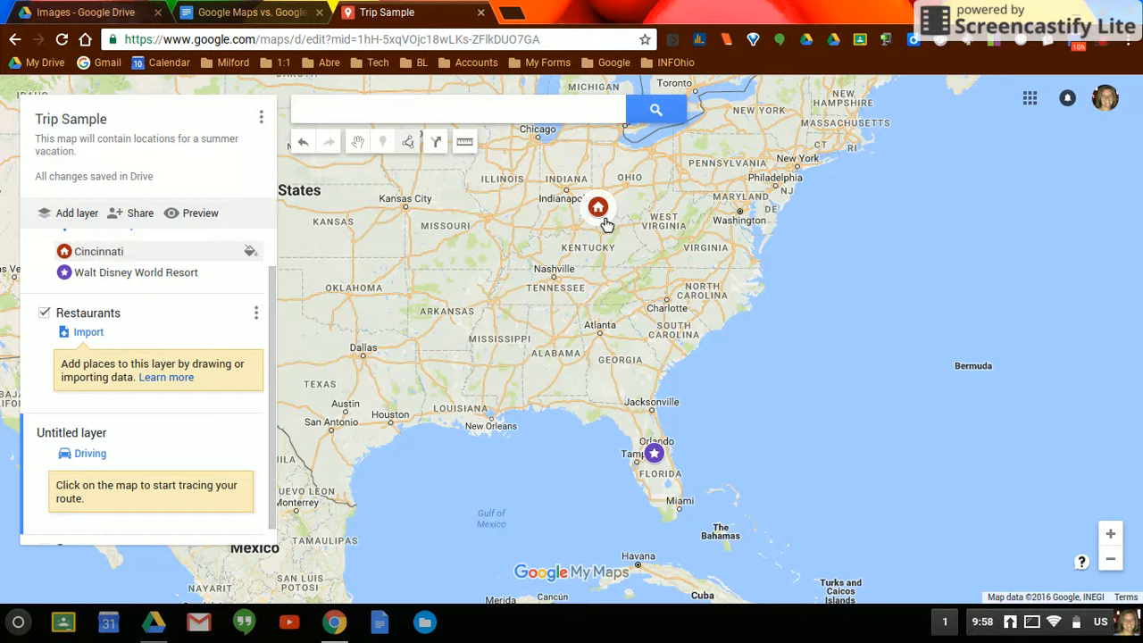
pyautogui.click(606, 222)
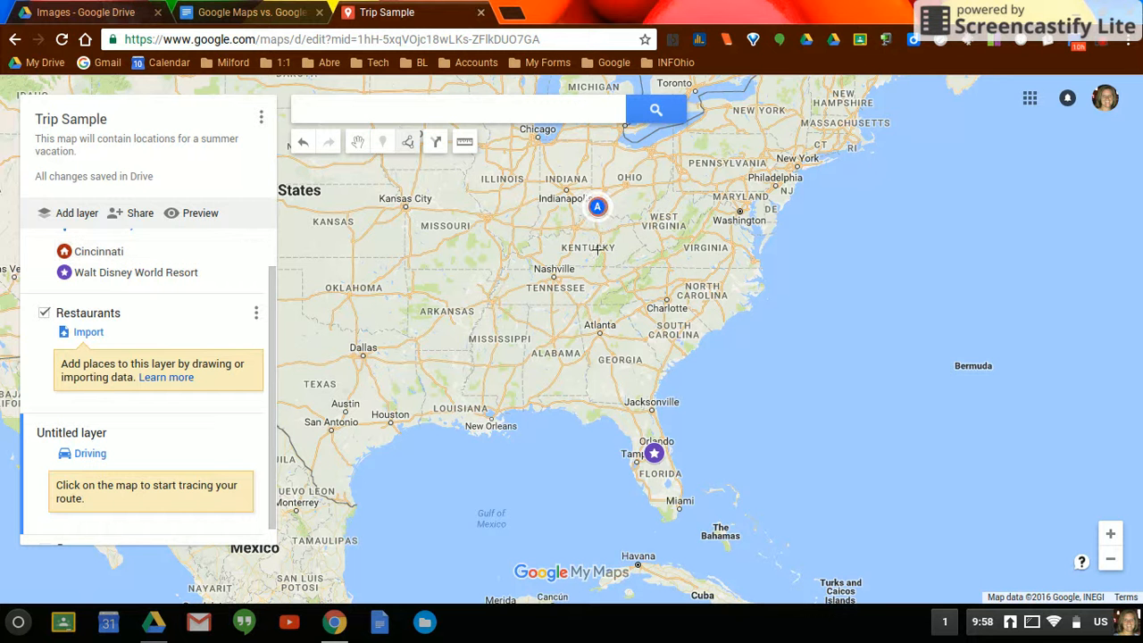
pyautogui.click(661, 455)
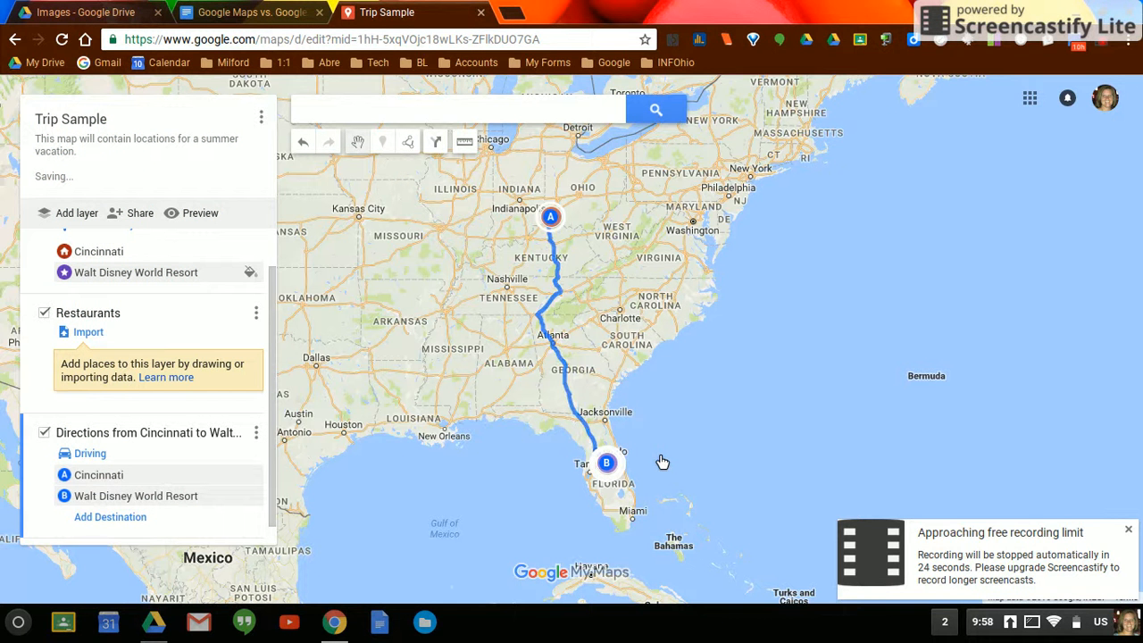
pyautogui.click(407, 144)
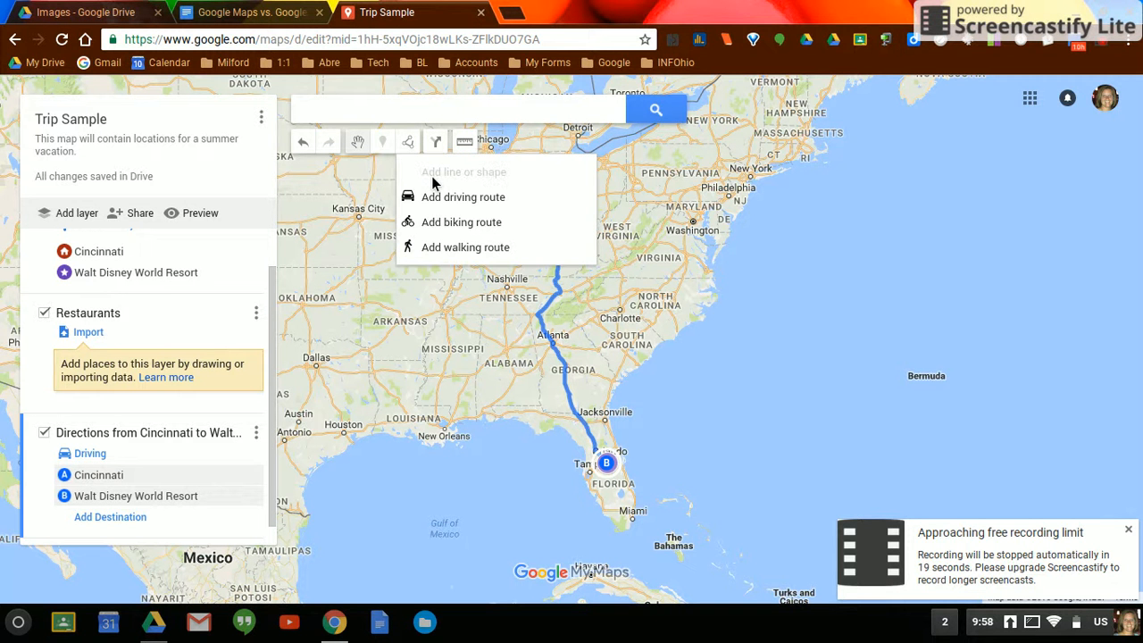
pyautogui.click(406, 145)
pyautogui.click(406, 145)
# - Measure the straight-line distance from Cincinnati toward Walt Disney World Resort
pyautogui.click(465, 142)
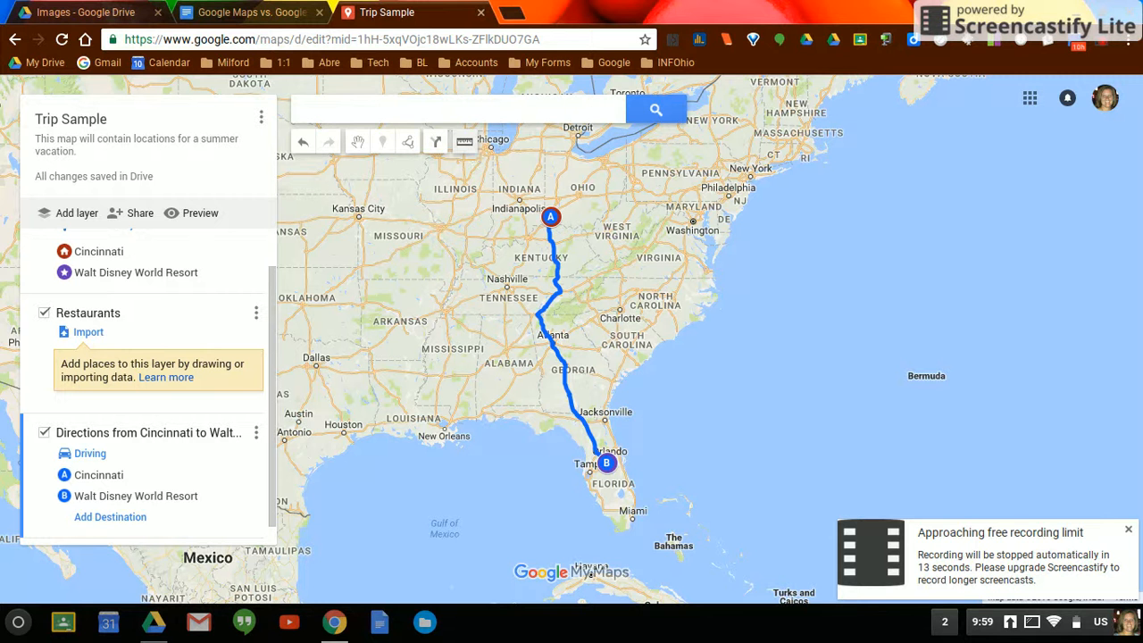
pyautogui.click(551, 217)
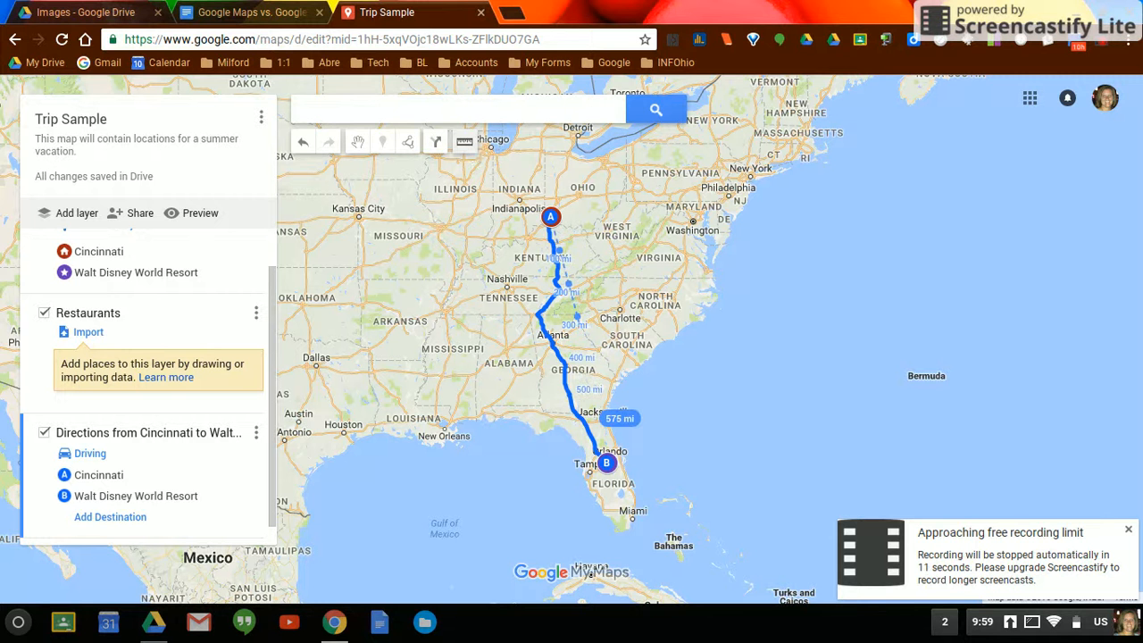